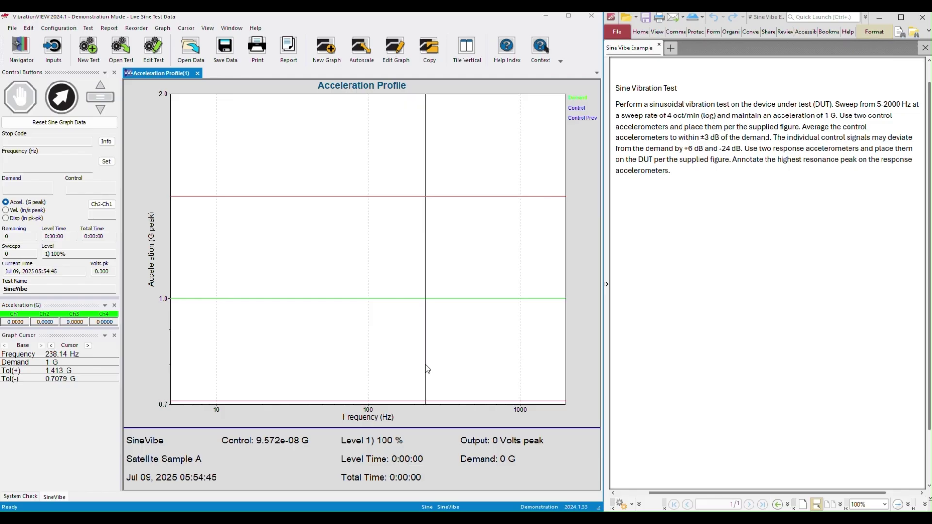
drag(425, 365, 607, 239)
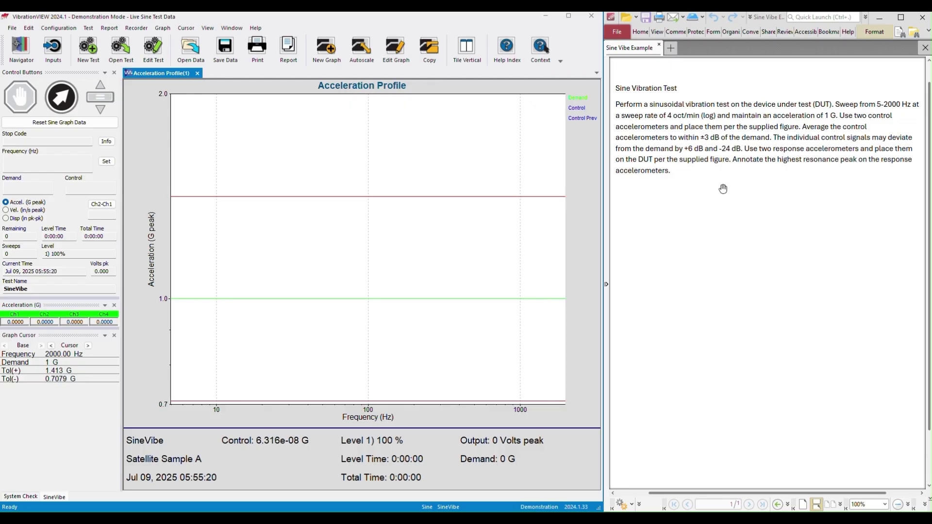
click(715, 118)
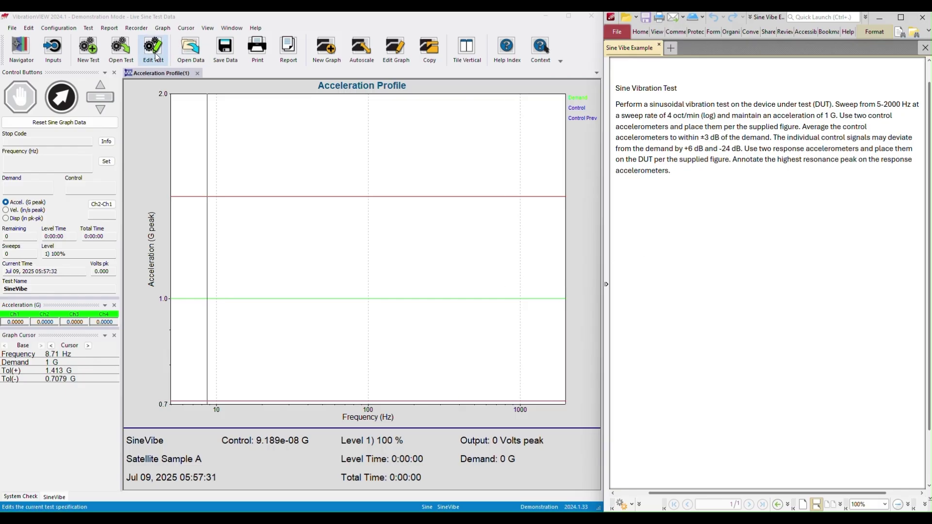
Open the current sine test's settings for editing and set the profile segment's start amplitude to 1 G peak.
click(154, 51)
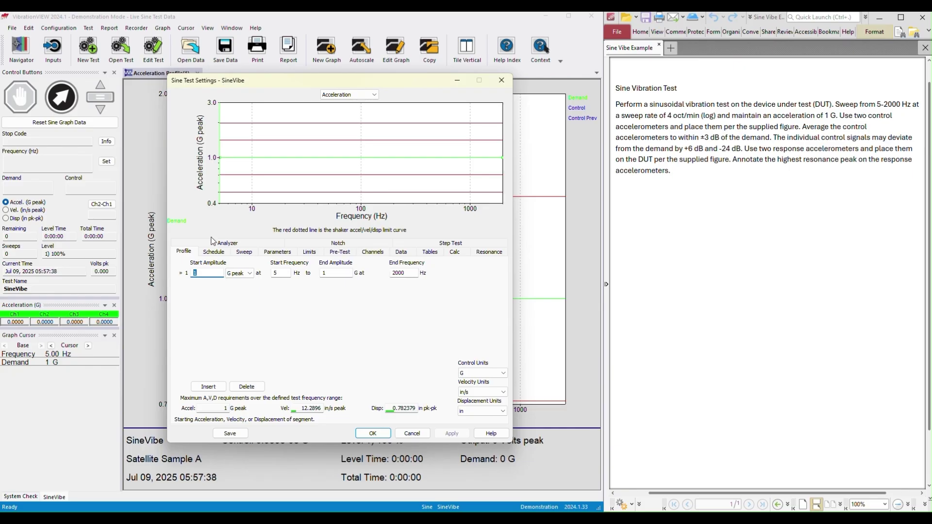
text(1)
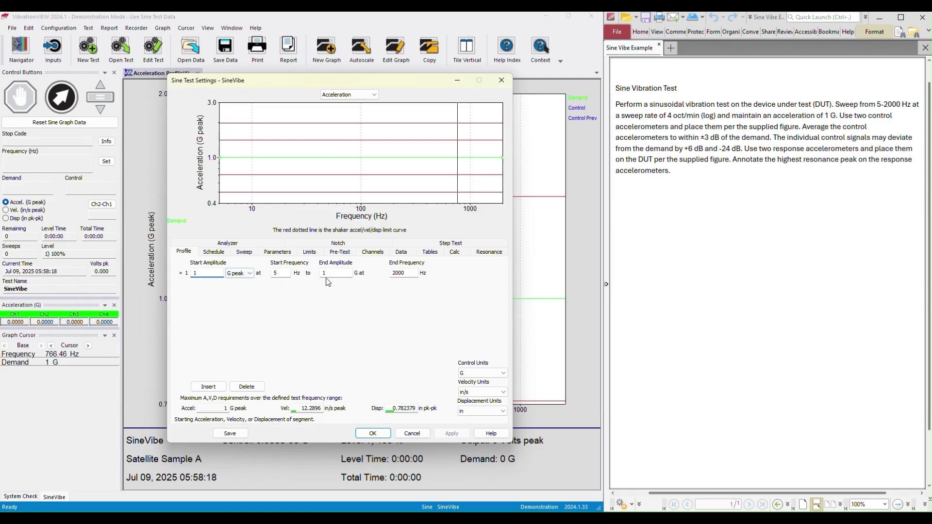
Insert a second segment in the test profile and delete it again.
click(209, 387)
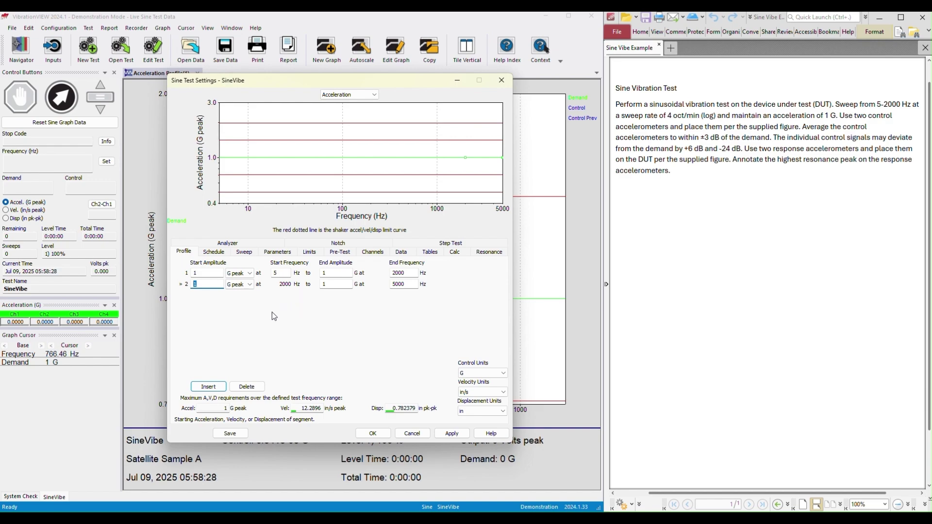
click(246, 386)
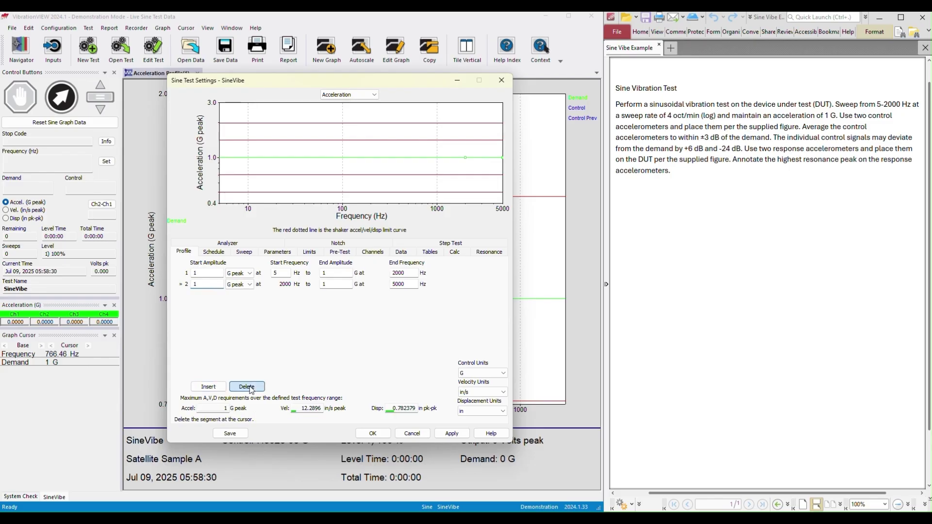
Review the test's schedule, sweep, parameters, limits, pre-test and channel settings, including the methods for combining control channels.
click(215, 253)
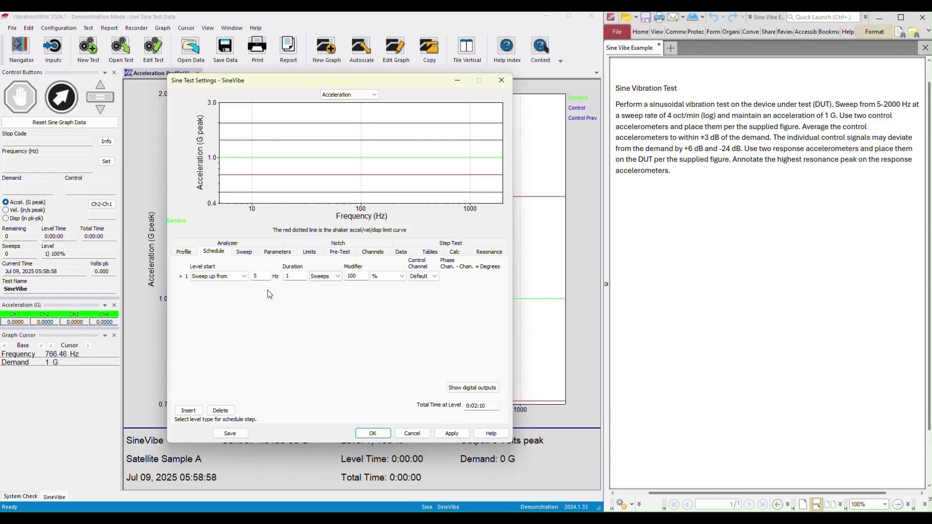
click(244, 252)
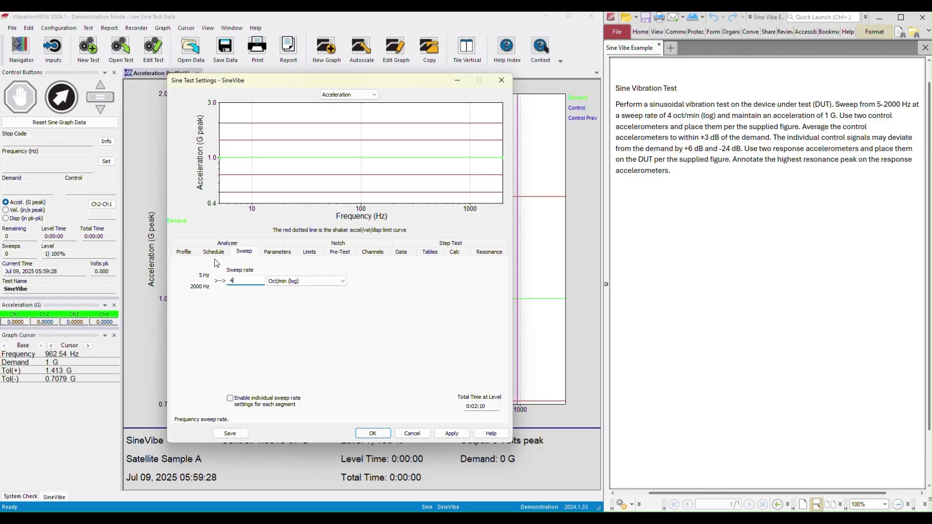
click(277, 252)
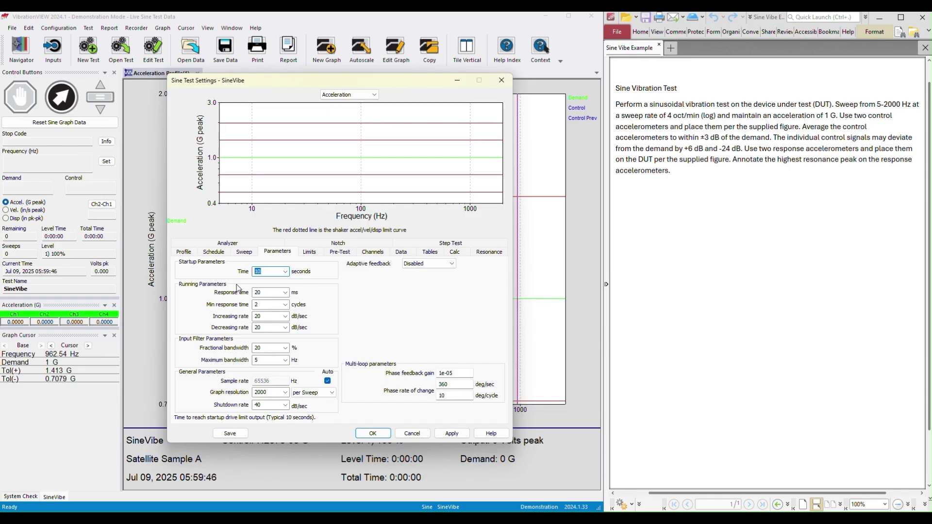
click(312, 251)
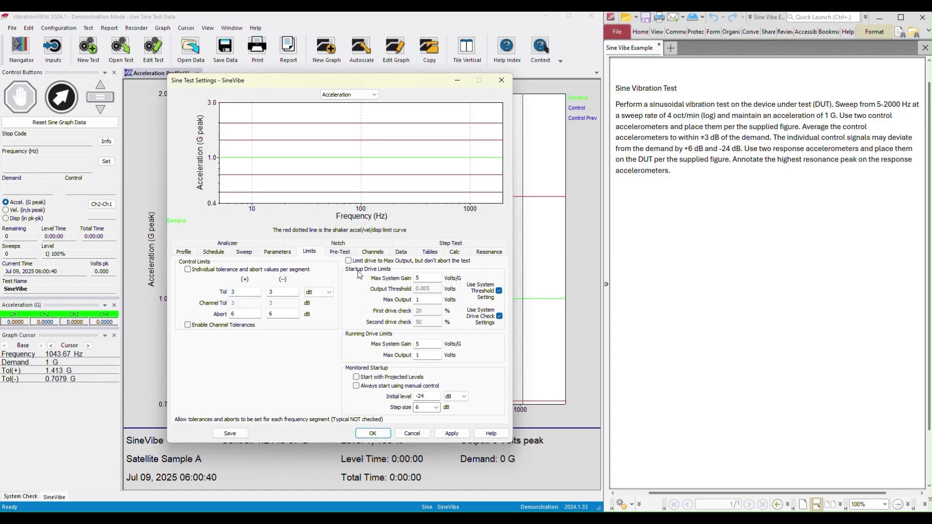
click(339, 253)
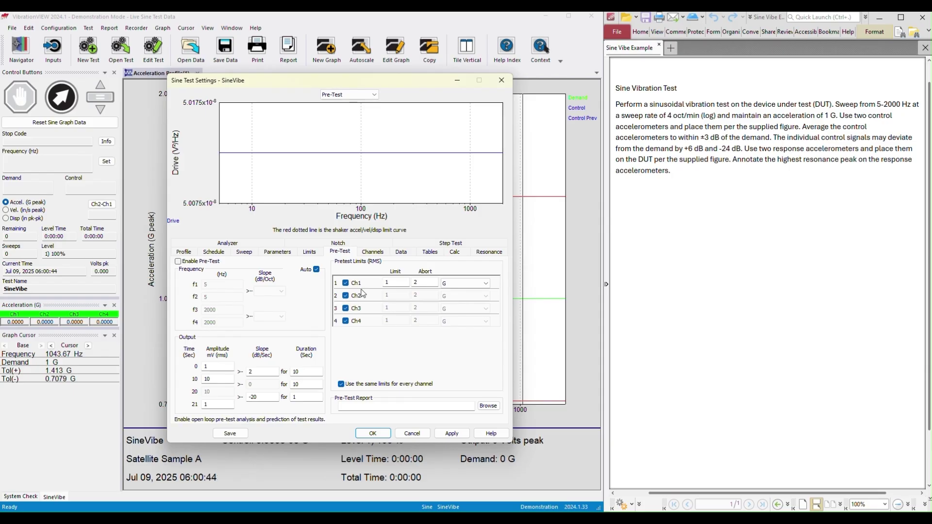
click(379, 255)
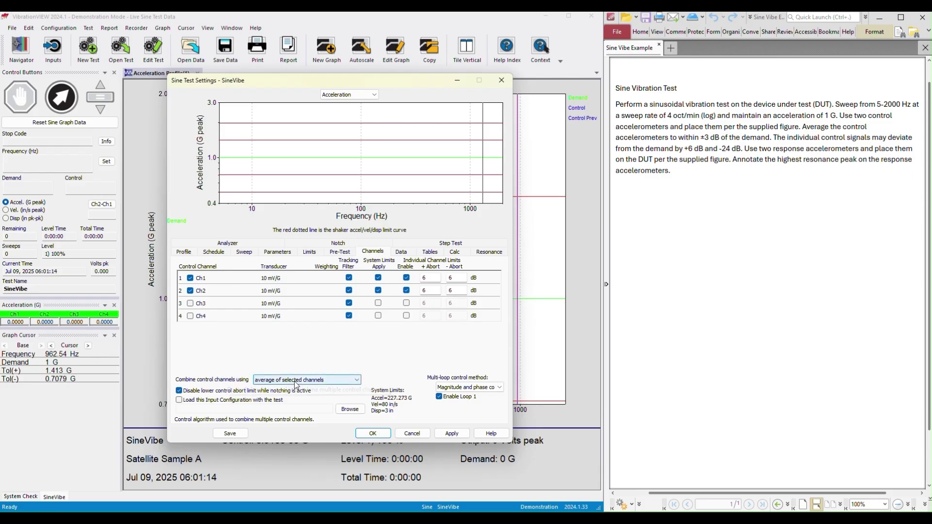
click(357, 381)
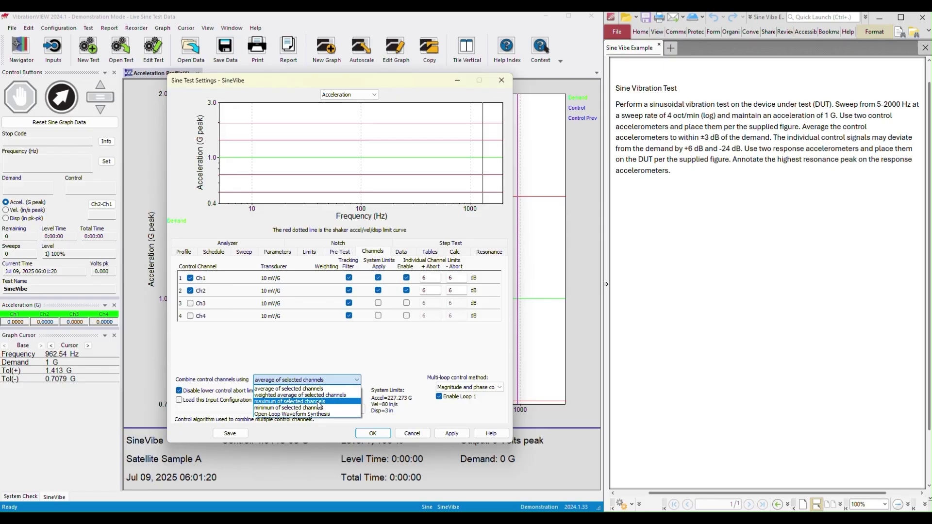
click(344, 382)
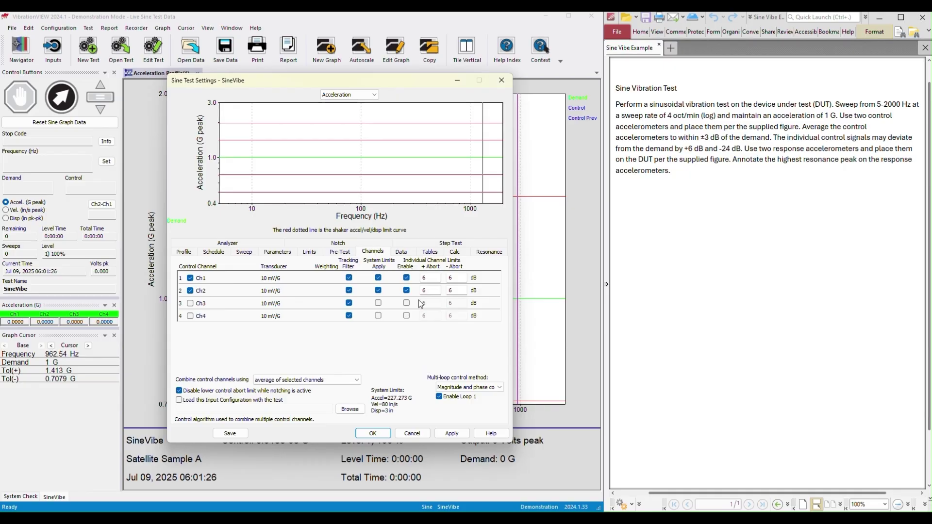
Turn off data saving per sweep and per time interval, and turn both options back on.
click(411, 253)
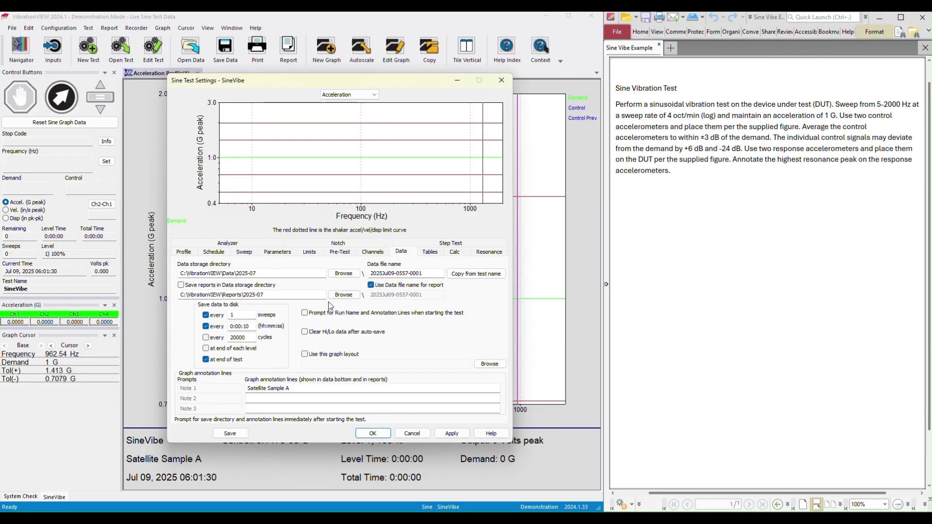
click(206, 326)
click(206, 315)
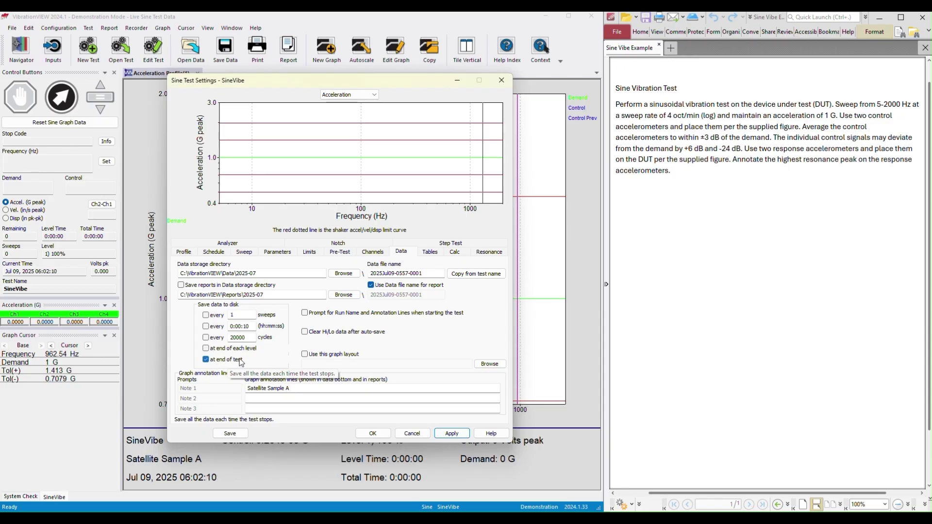
click(206, 315)
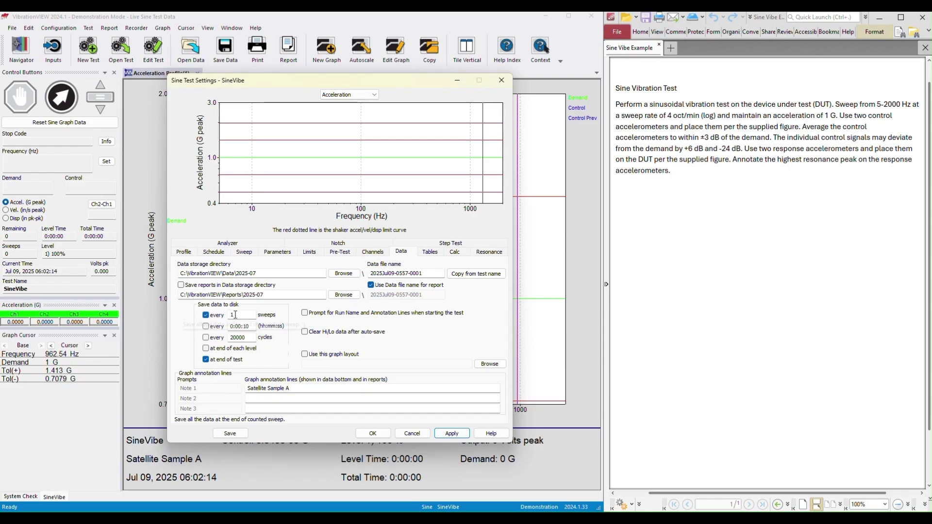
click(205, 326)
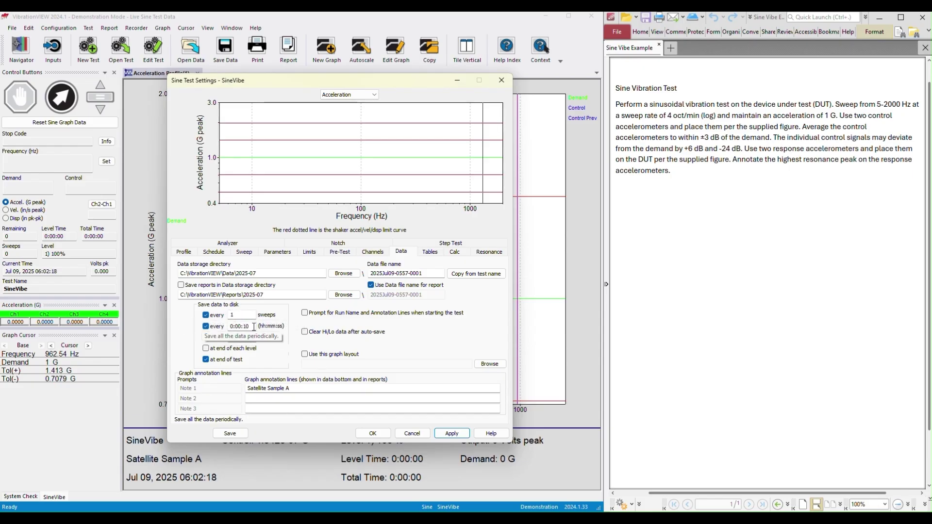
Set the time interval for periodically saving data to disk to 0:10:00.
drag(253, 327, 221, 332)
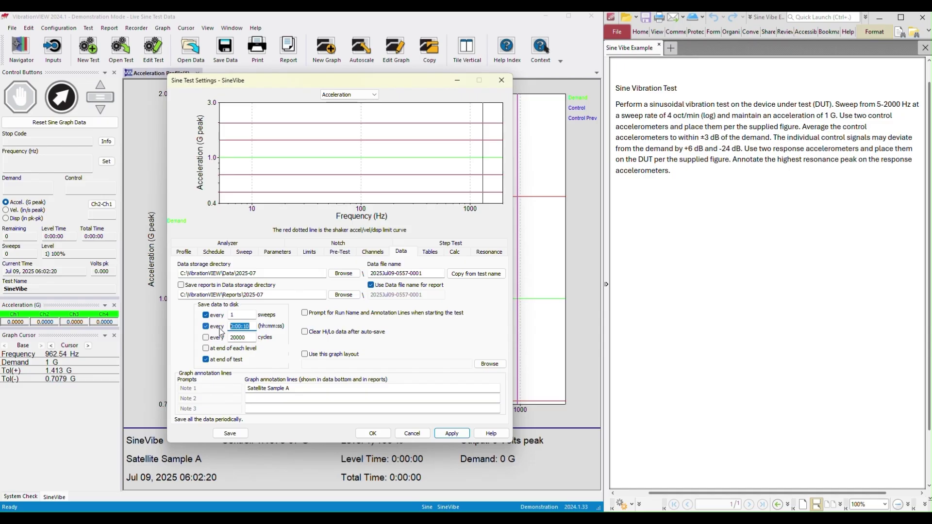
key(BackSpace)
click(231, 337)
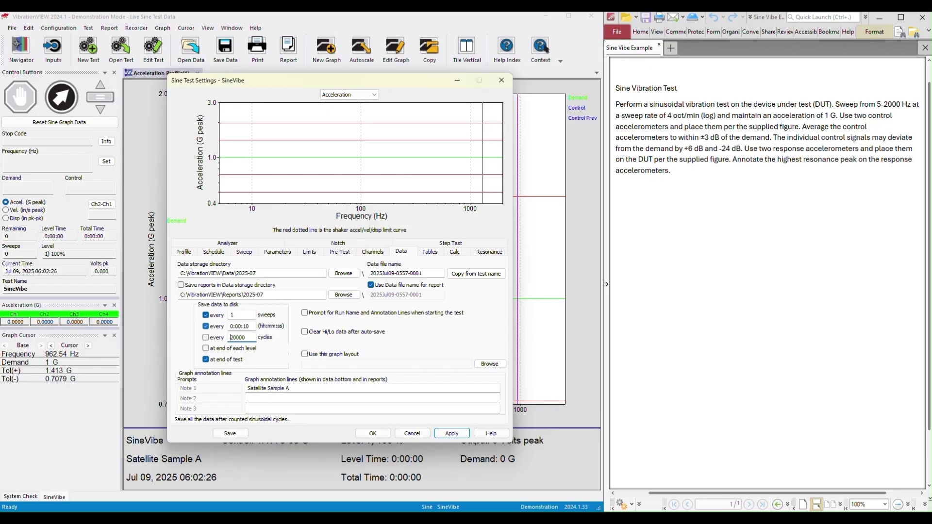
drag(251, 327, 225, 332)
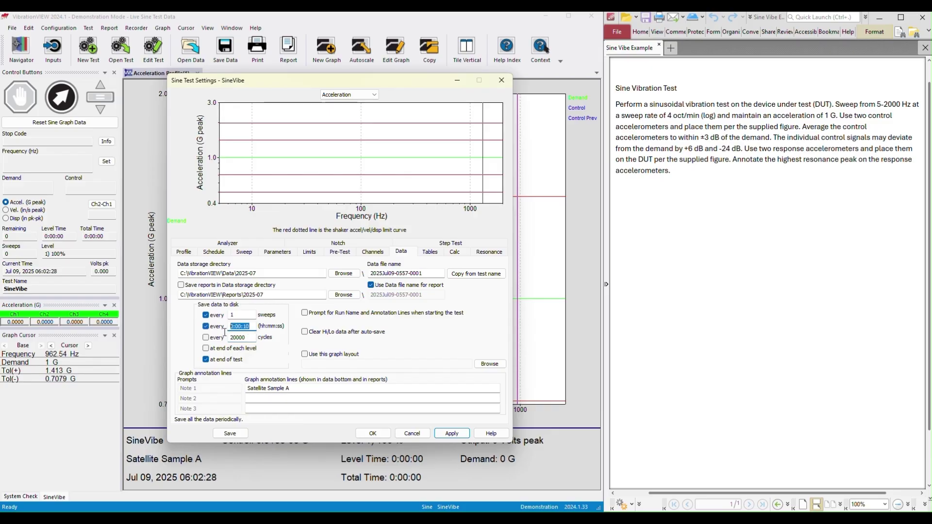
text(1)
key(Tab)
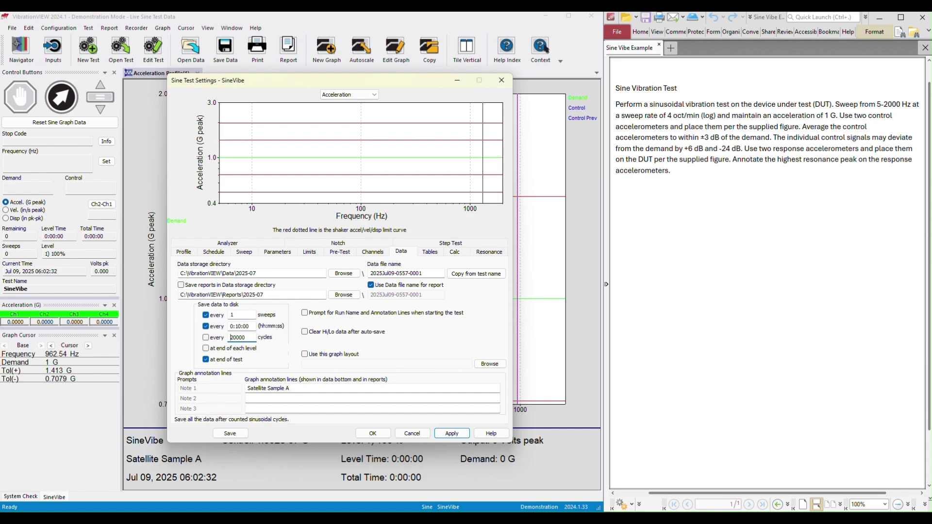
Set the periodic data save interval to 10 s and enable loading a graph layout with the test.
drag(257, 326, 225, 334)
text(10s)
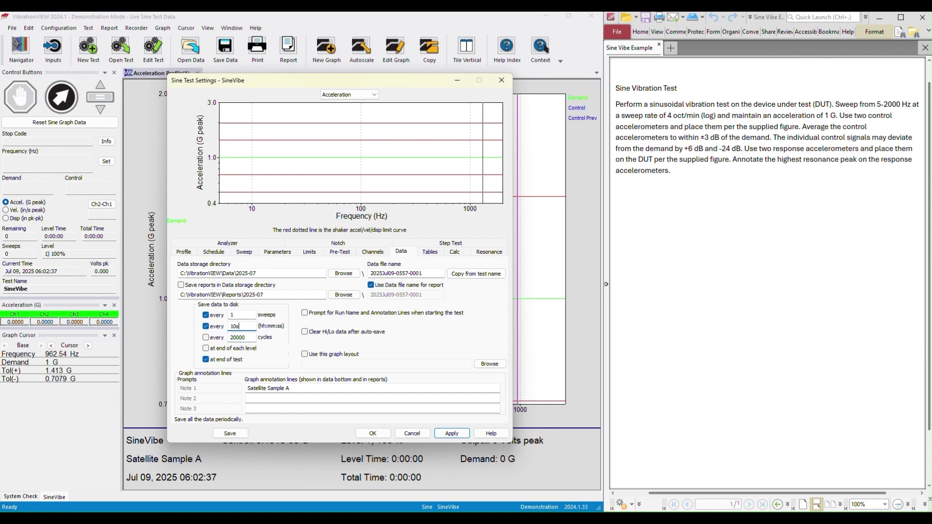
key(Tab)
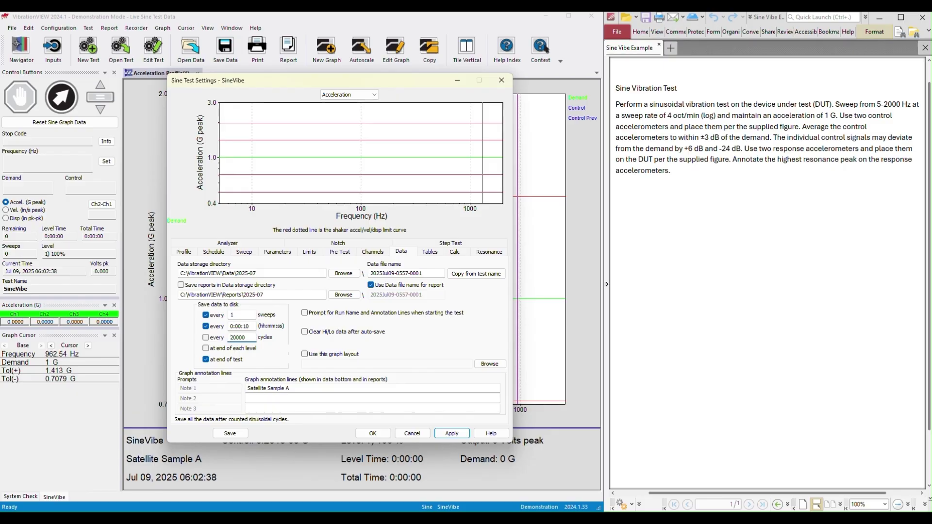
click(427, 354)
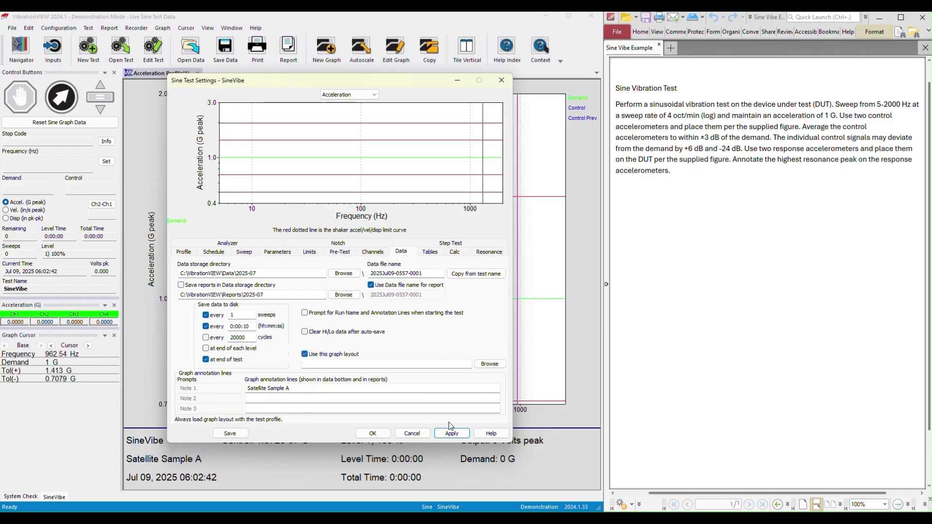
Review the tables, calculations and resonance settings, and apply the sine test settings.
click(429, 252)
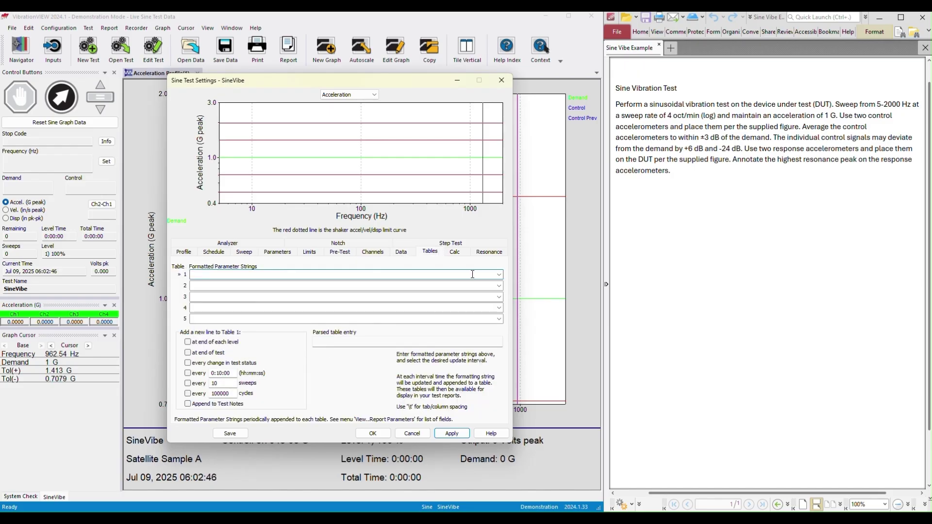
click(463, 254)
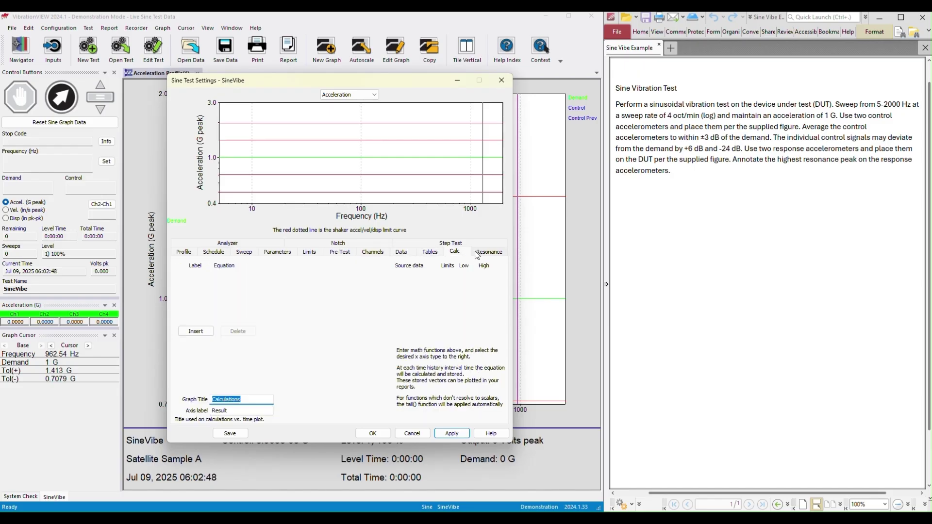
click(475, 255)
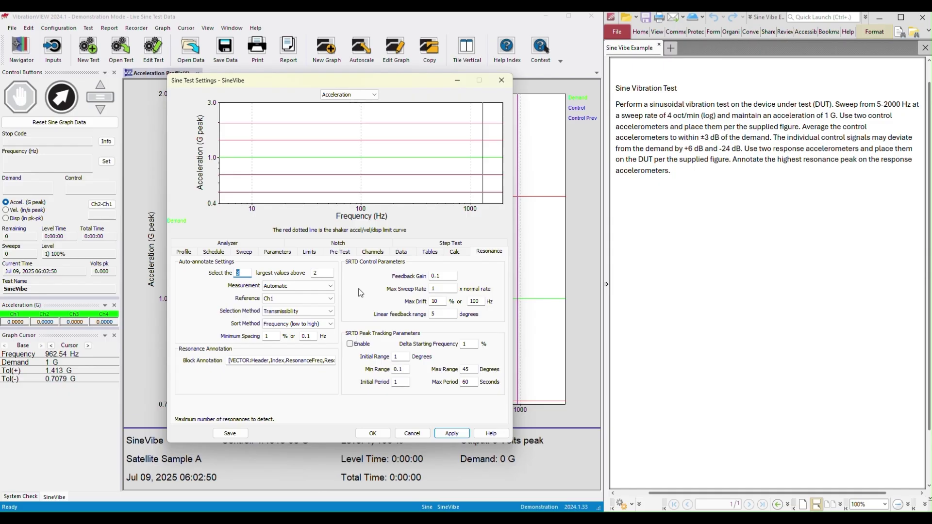
click(451, 433)
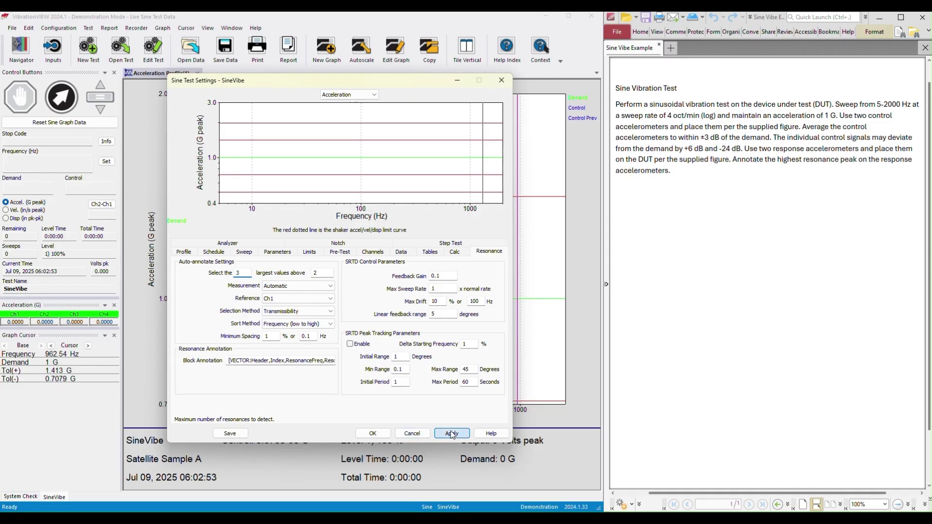
click(373, 433)
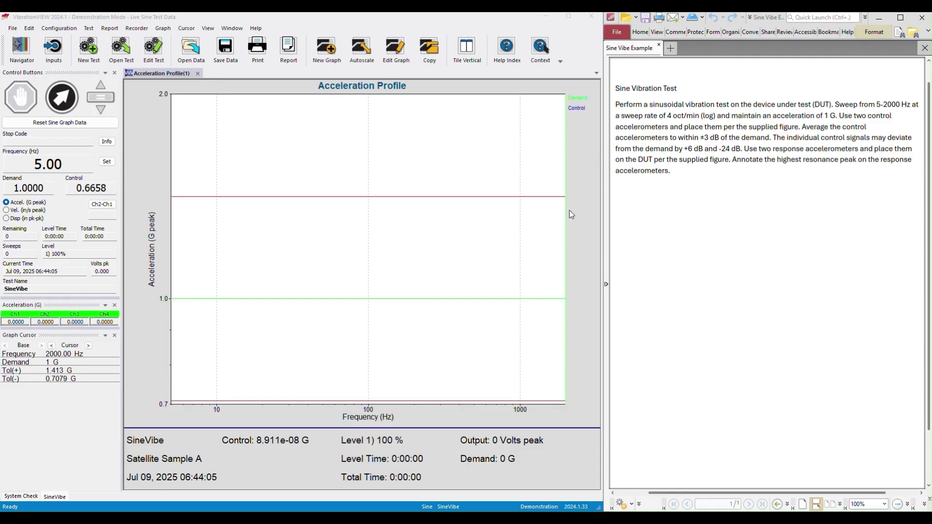
Insert a new graph between the acceleration profile and the text window, and set its type to acceleration versus frequency.
click(398, 56)
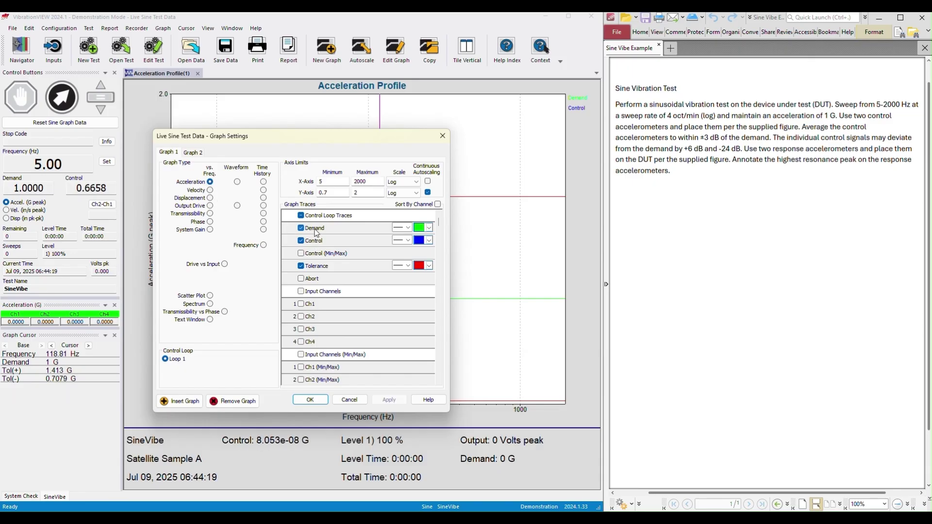
click(194, 152)
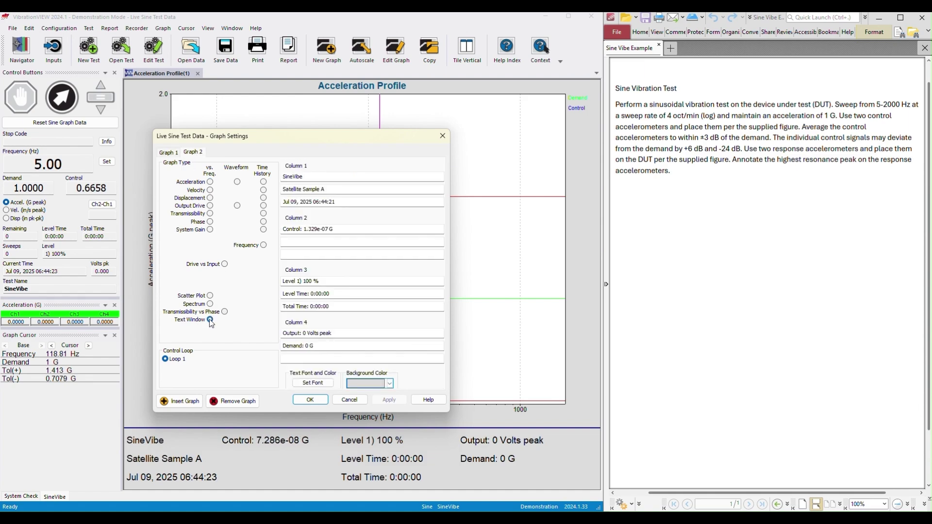
click(169, 153)
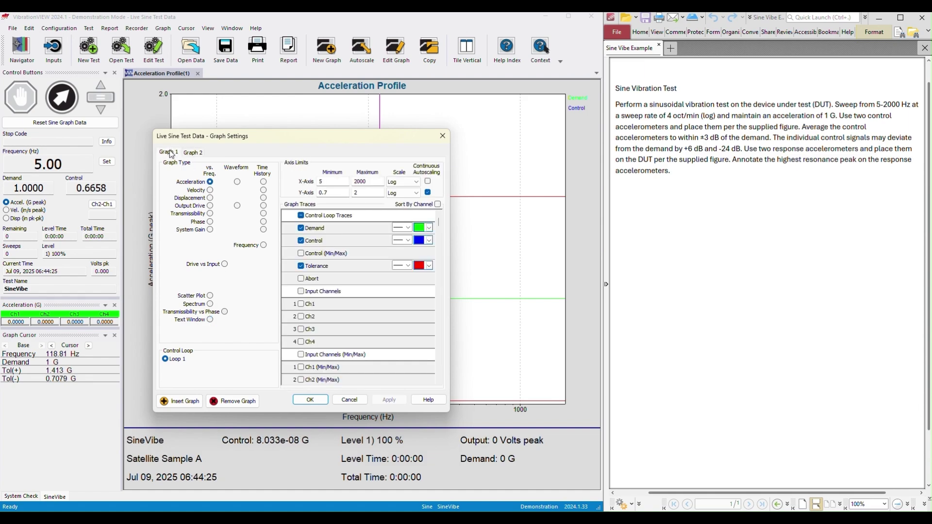
click(181, 401)
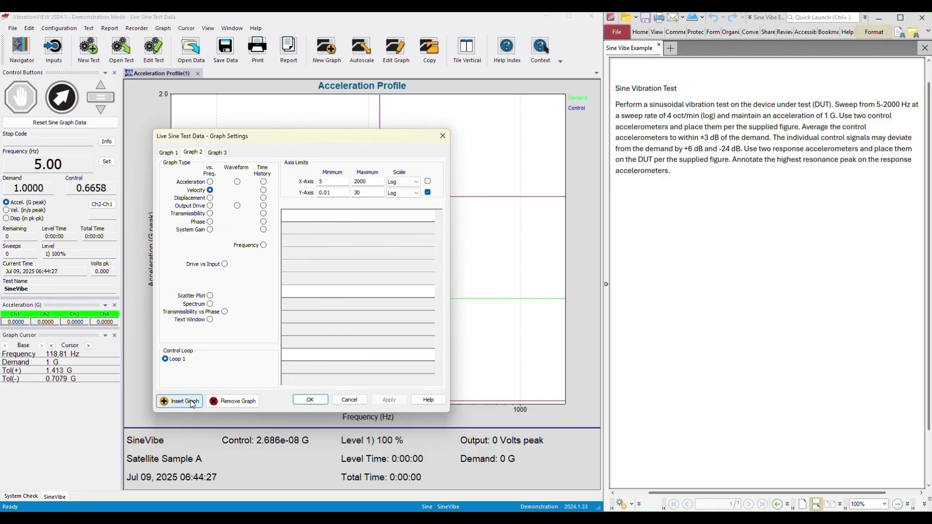
click(211, 183)
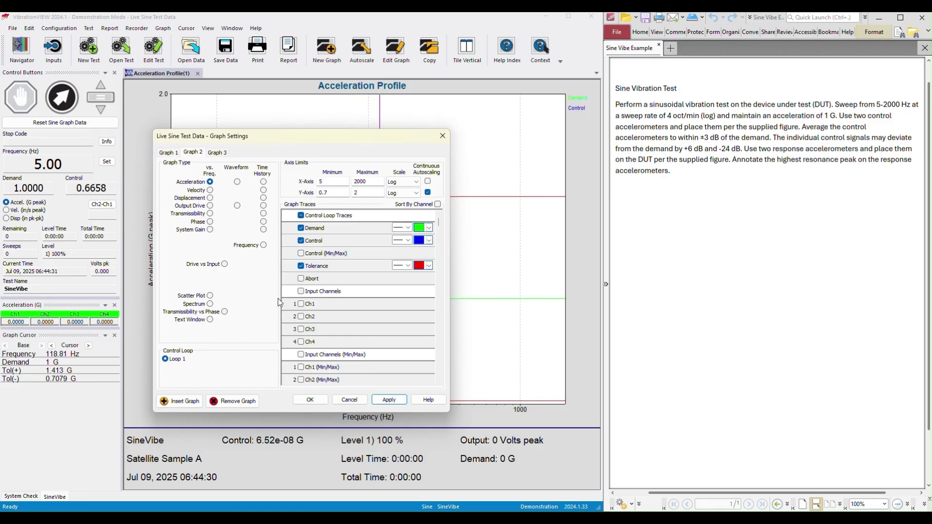
Add the Ch3 and Ch4 input channel traces to the second graph and apply the graph settings.
click(302, 330)
click(301, 342)
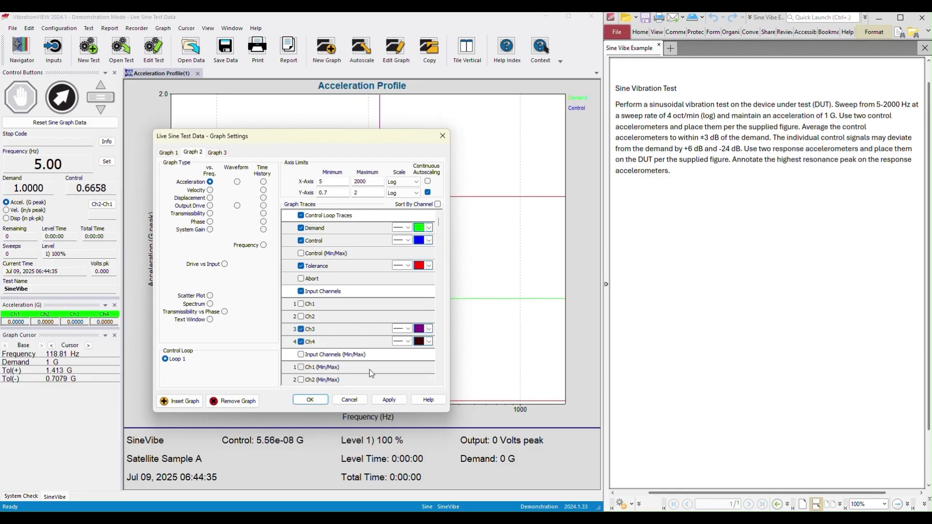
click(388, 400)
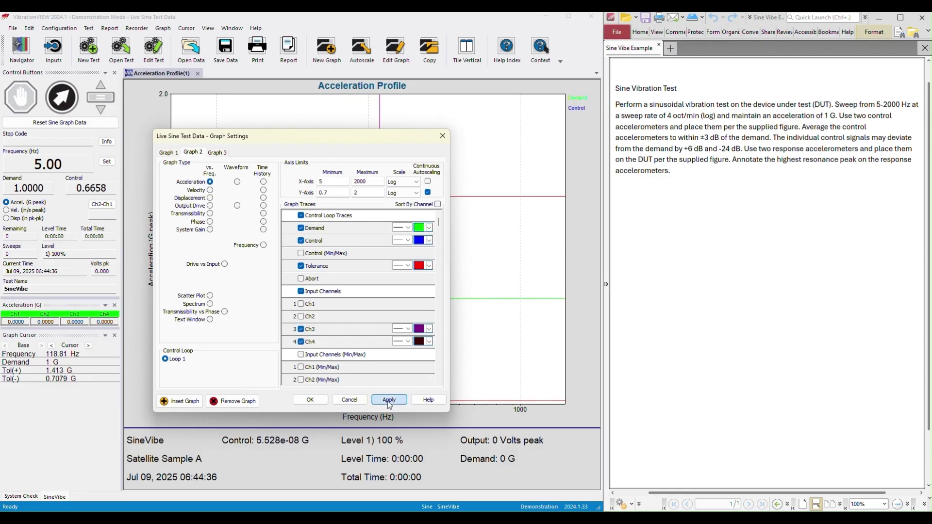
click(311, 400)
Remove the Control trace from the lower acceleration profile graph.
drag(390, 363, 571, 287)
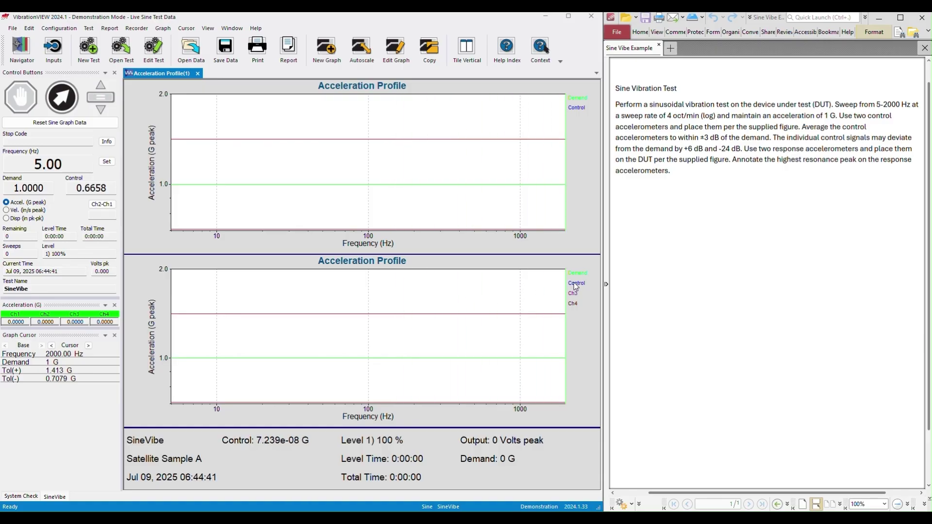
mouse_move(575, 286)
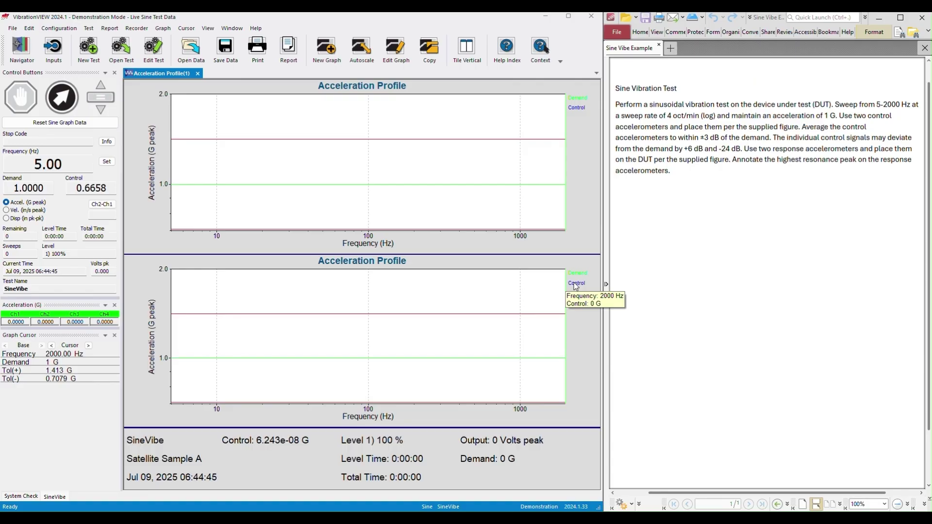
click(575, 286)
click(574, 287)
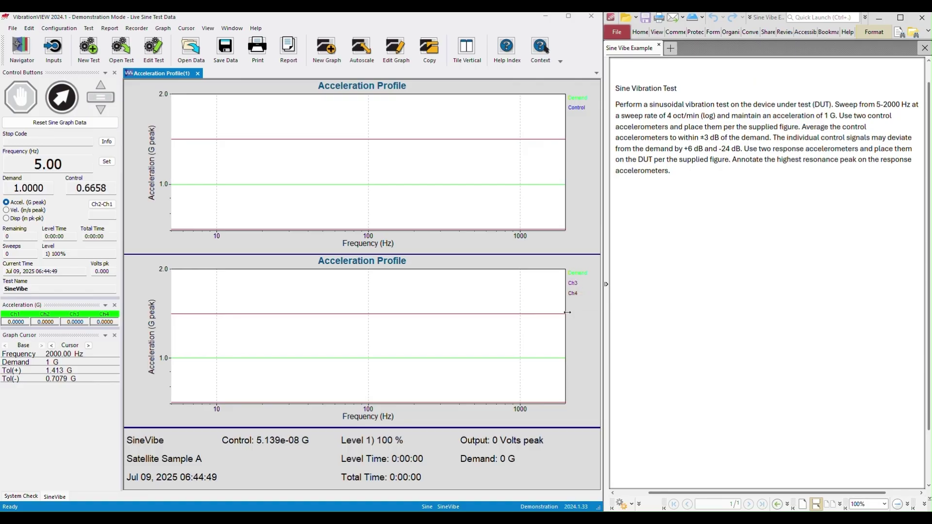
drag(567, 312, 564, 329)
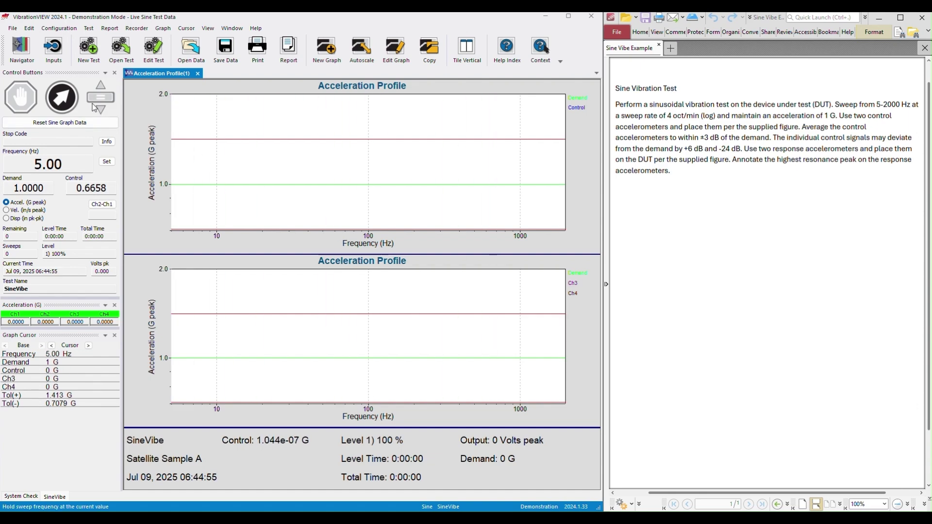
Start the sine test and monitor the sweep on both acceleration graphs.
click(63, 99)
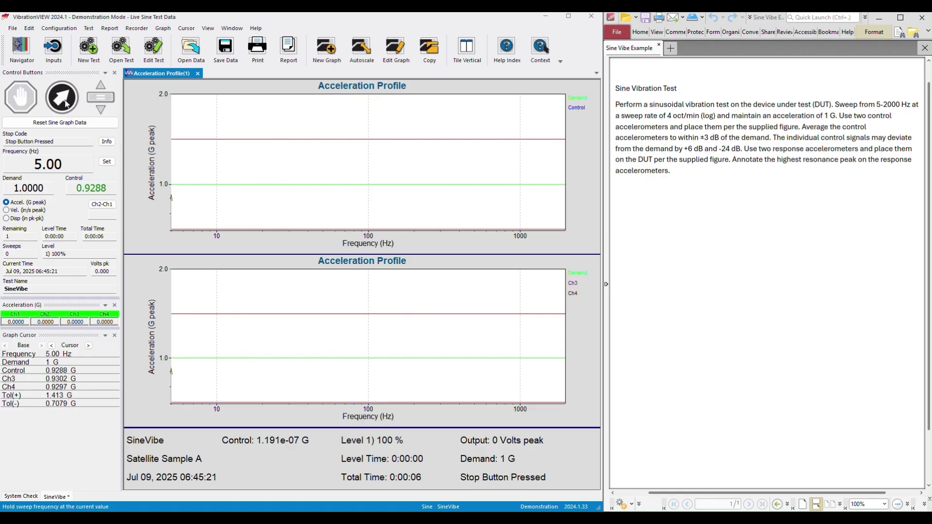
click(64, 99)
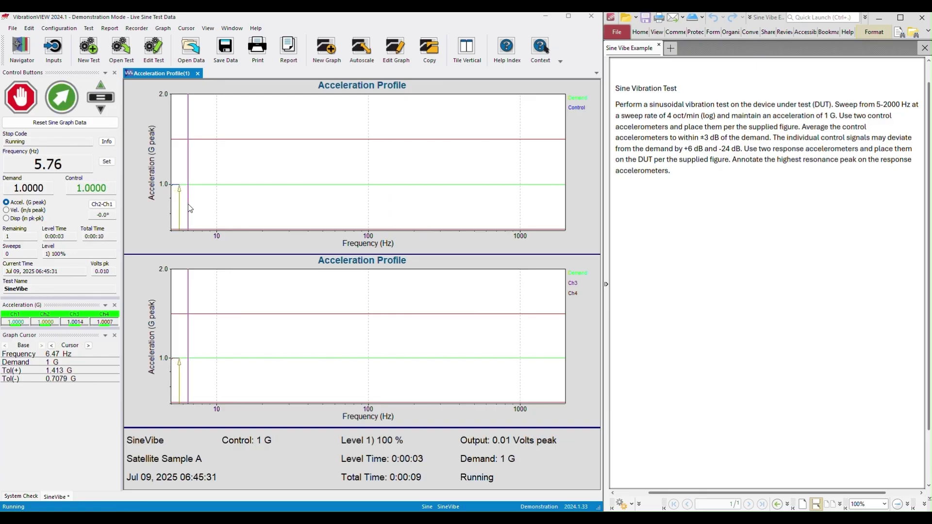
drag(188, 205, 226, 368)
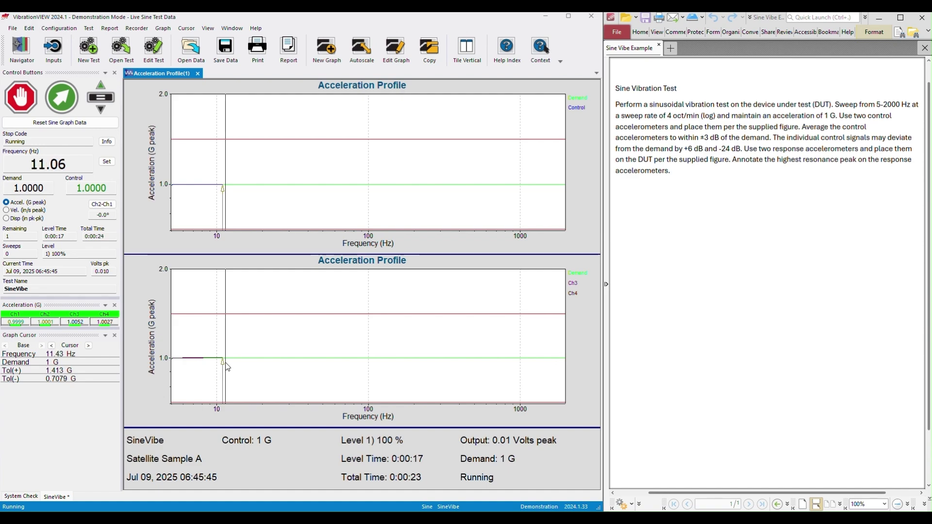
drag(226, 367, 361, 384)
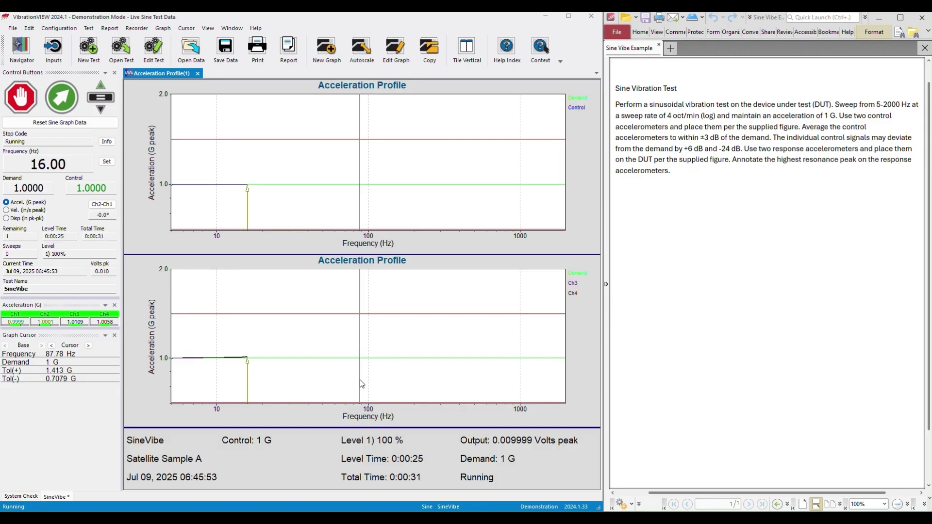
drag(361, 383, 568, 359)
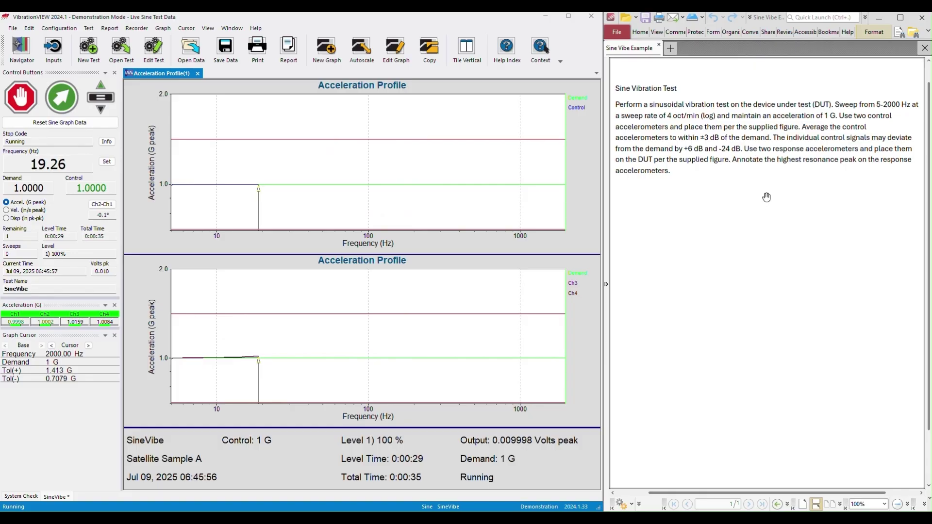
drag(574, 225, 511, 159)
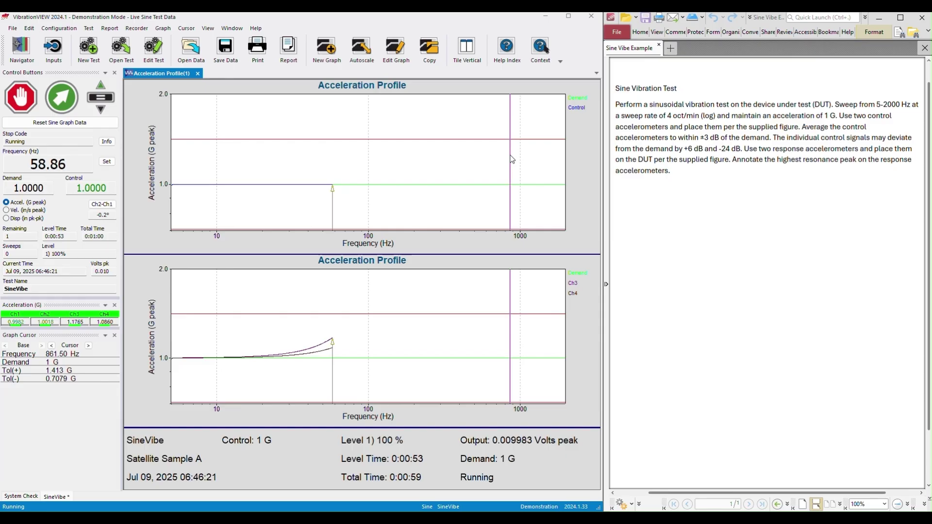
Annotate the highest resonance peaks of Ch3 and Ch4 on the lower graph, moving the Ch3 annotation clear of the curves.
click(406, 319)
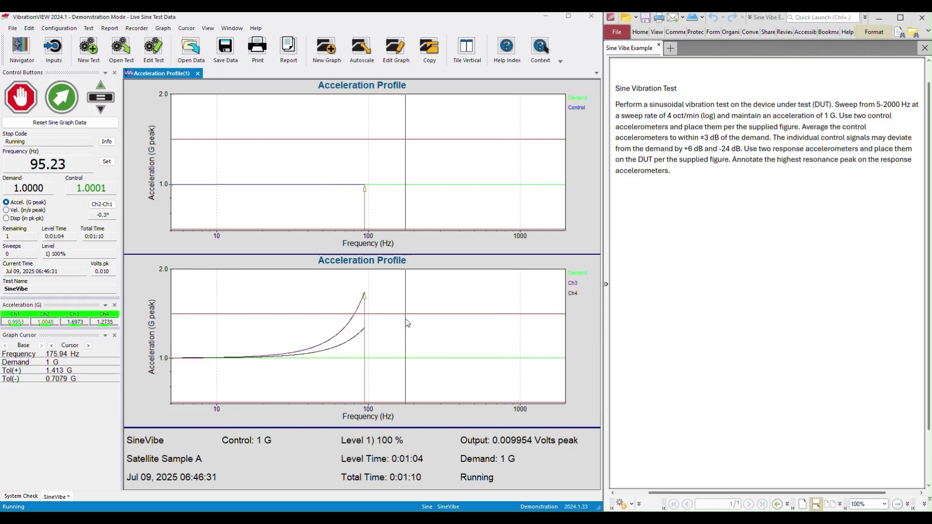
mouse_move(405, 315)
mouse_down()
mouse_move(366, 306)
mouse_move(379, 280)
mouse_move(394, 345)
mouse_move(413, 322)
mouse_move(396, 322)
mouse_move(430, 305)
mouse_move(549, 298)
mouse_move(381, 277)
mouse_move(568, 283)
mouse_move(399, 301)
mouse_up()
click(571, 283)
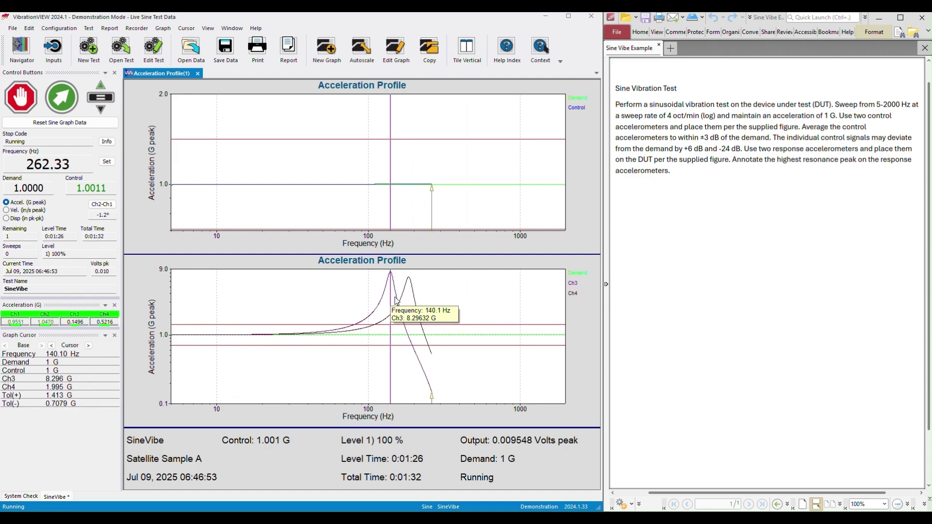
click(396, 300)
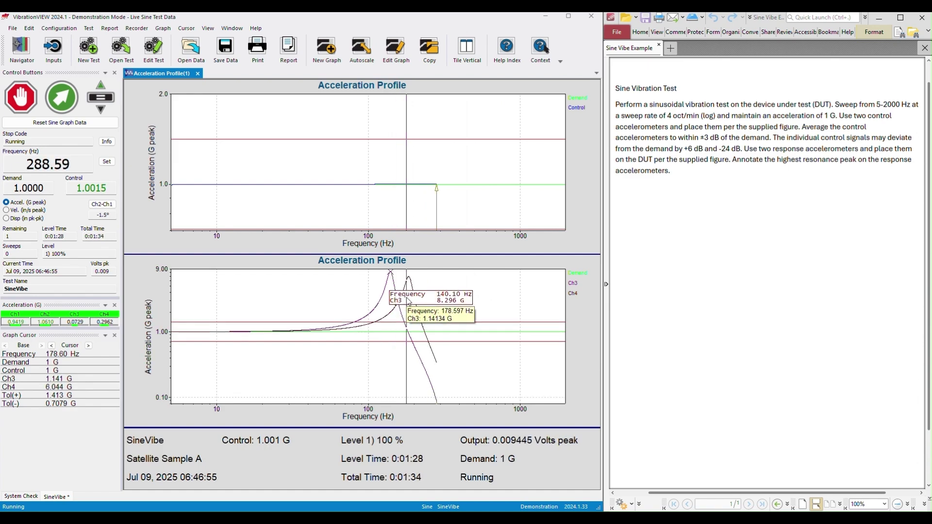
drag(403, 297, 300, 289)
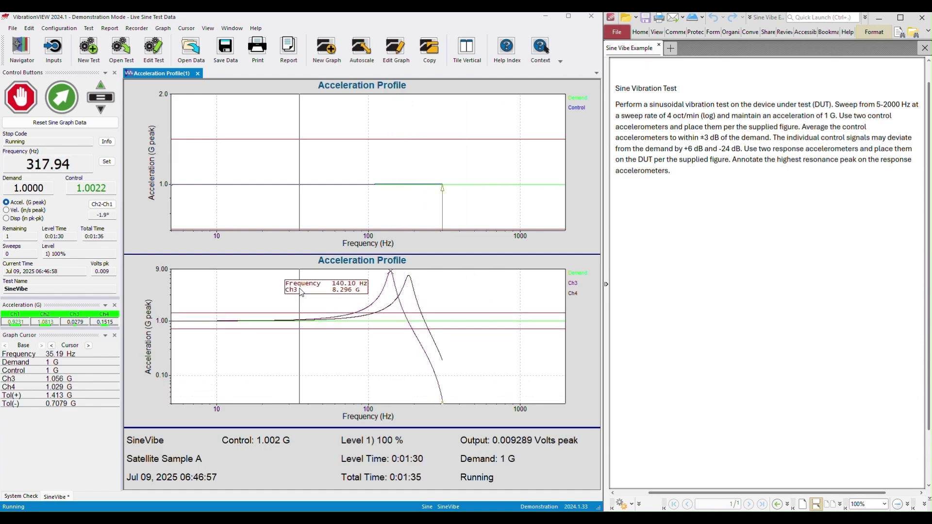
click(574, 293)
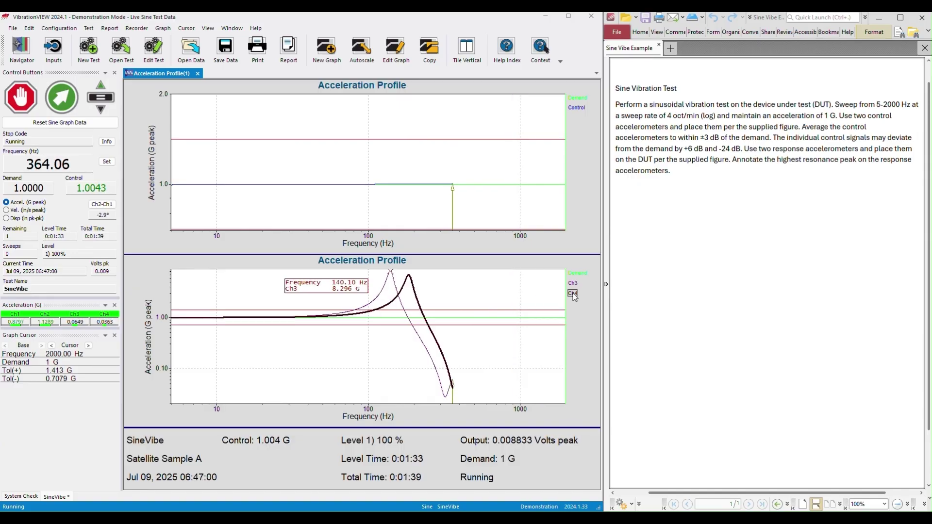
click(417, 297)
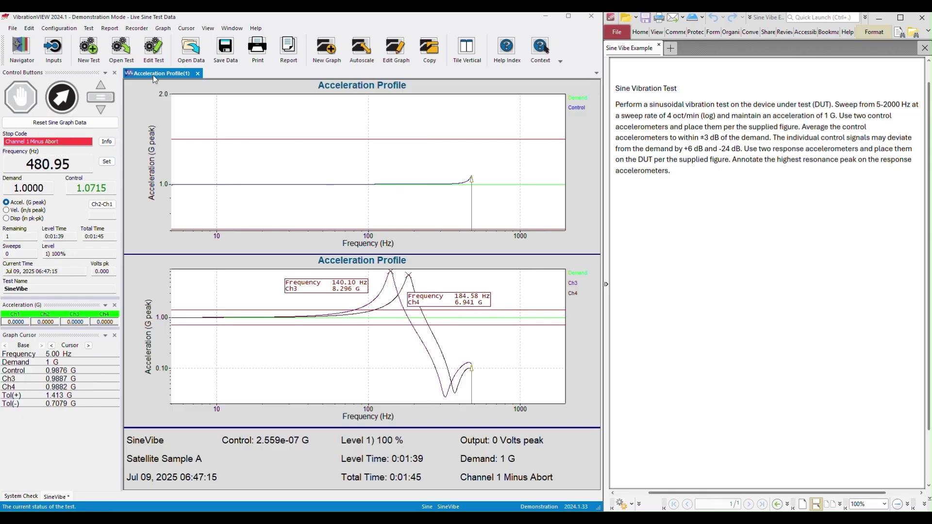
Set the individual minus abort limits of control channels Ch1 and Ch2 to 24 dB and apply the test settings.
click(154, 49)
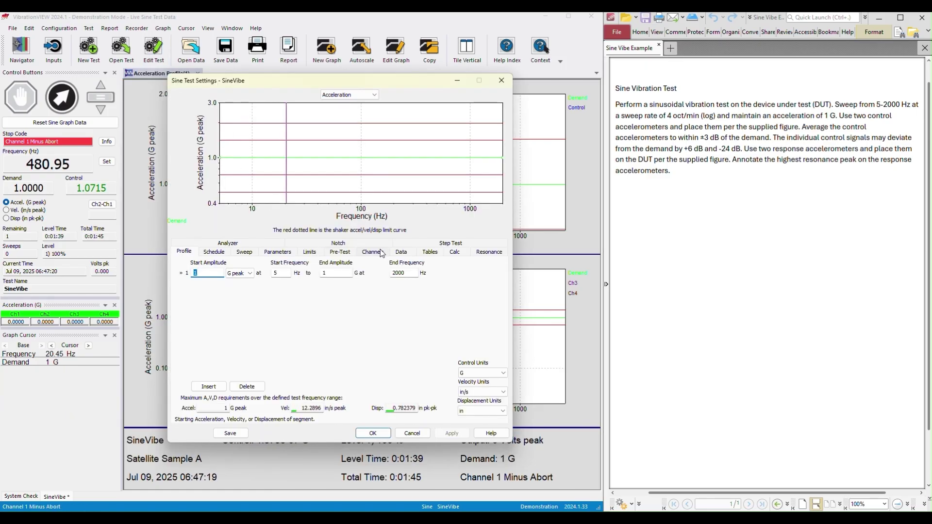
click(380, 252)
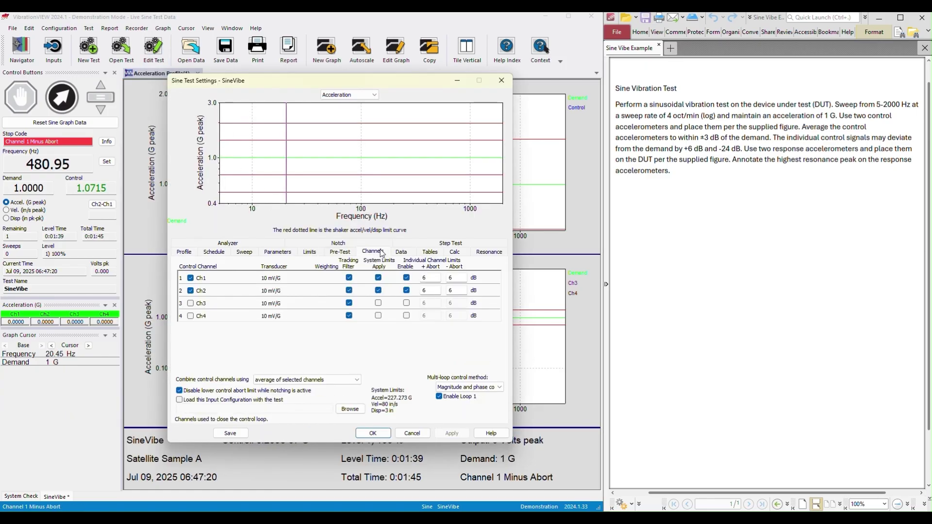
click(453, 278)
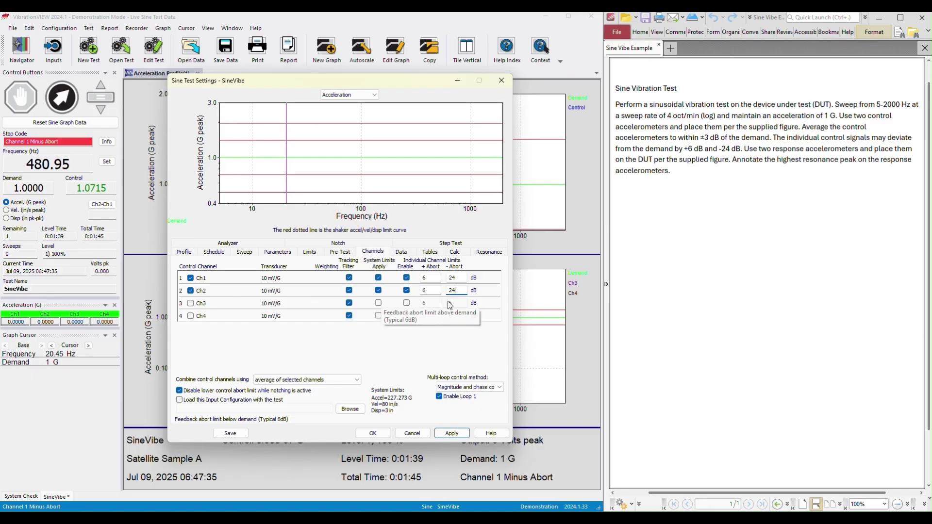
click(450, 433)
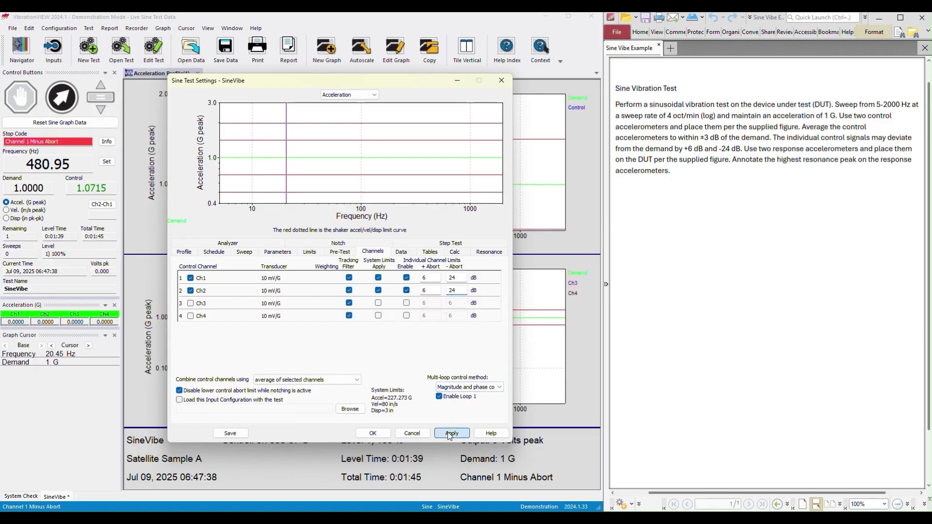
click(373, 434)
drag(365, 369, 484, 196)
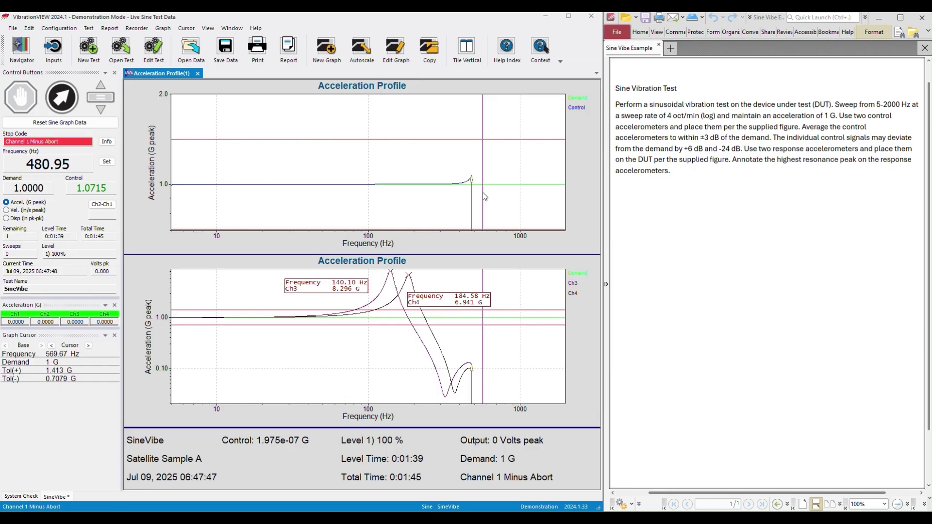
Add the Ch1 and Ch2 input channel traces to the upper acceleration profile graph.
drag(484, 196, 401, 92)
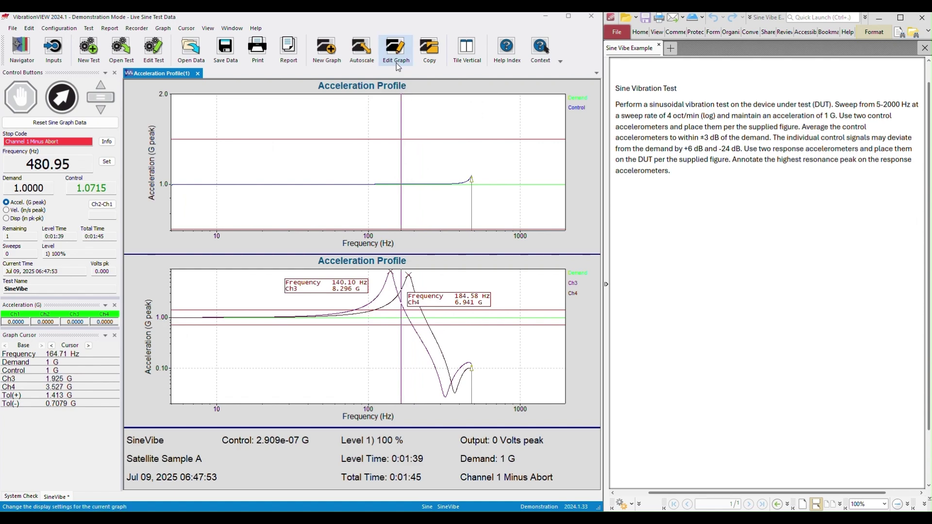
click(396, 57)
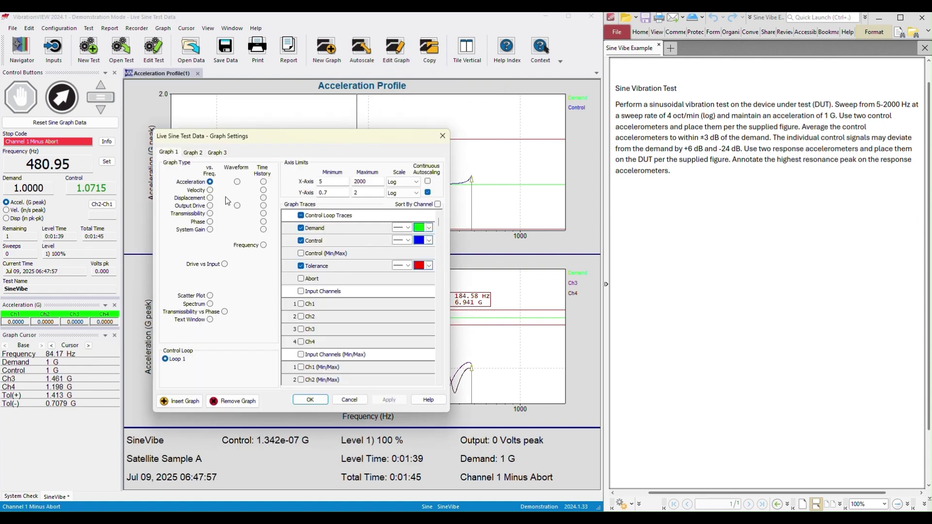
click(301, 305)
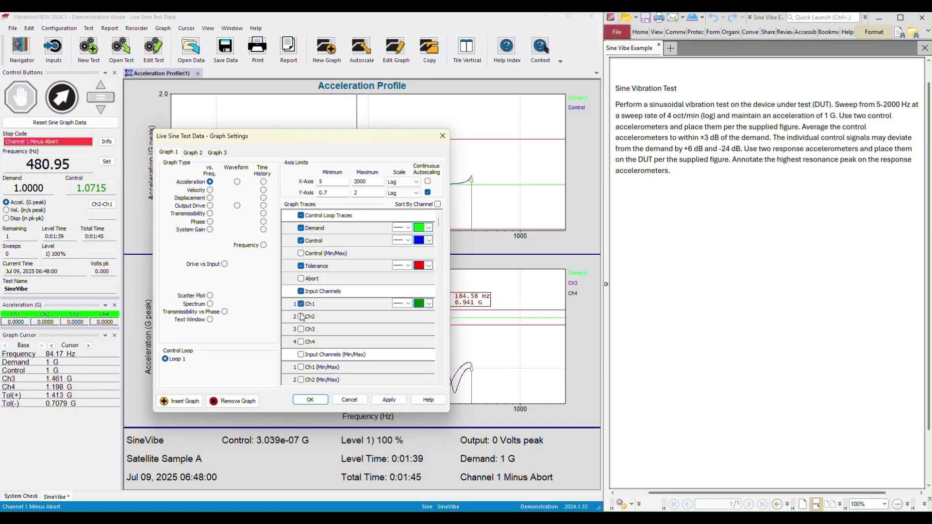
click(389, 400)
click(311, 400)
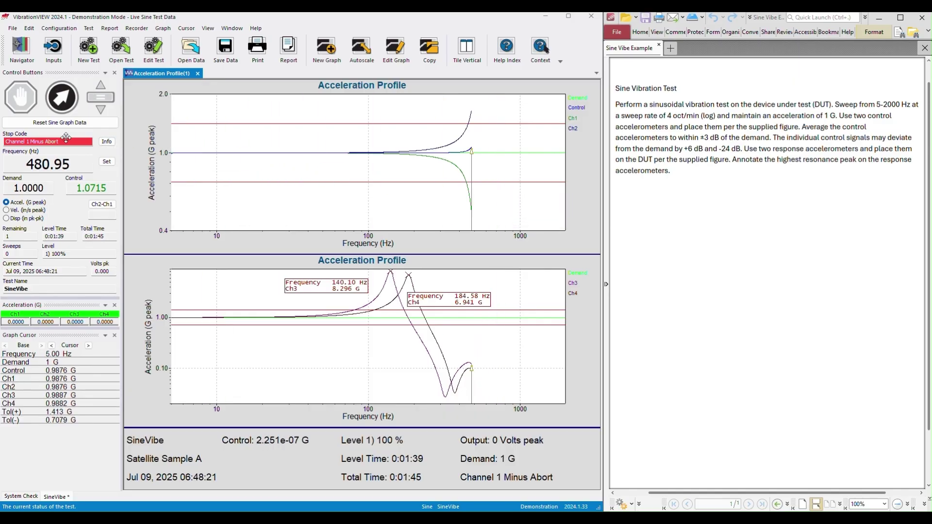
Continue the aborted test from where it stopped and monitor the sweep until it ends.
click(63, 98)
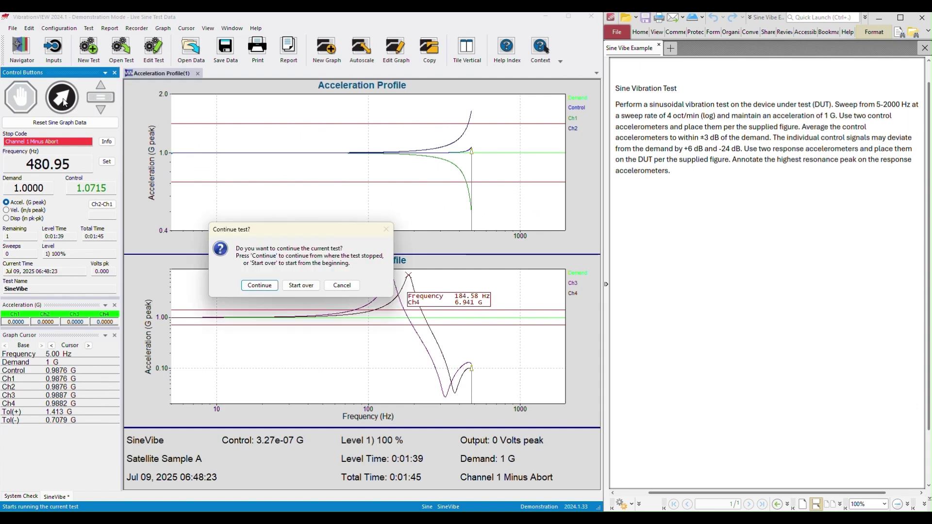
click(275, 286)
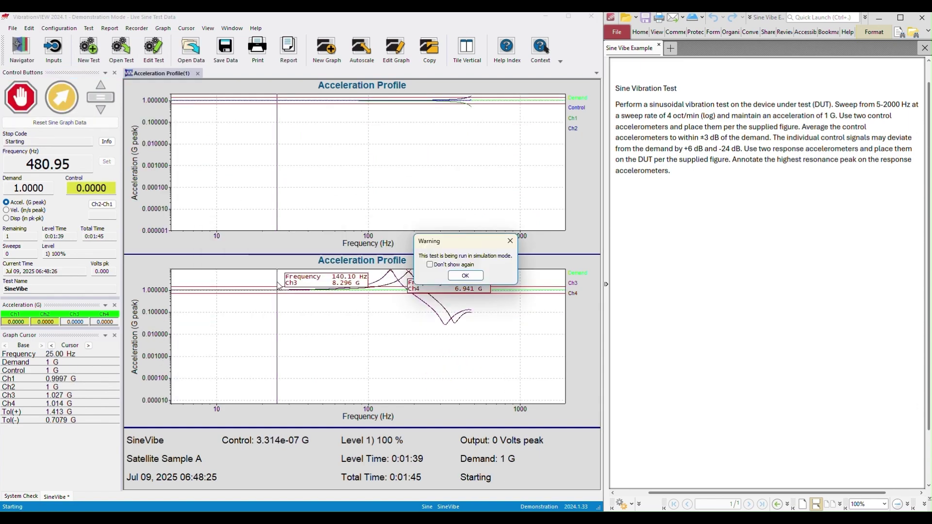
click(471, 275)
click(384, 197)
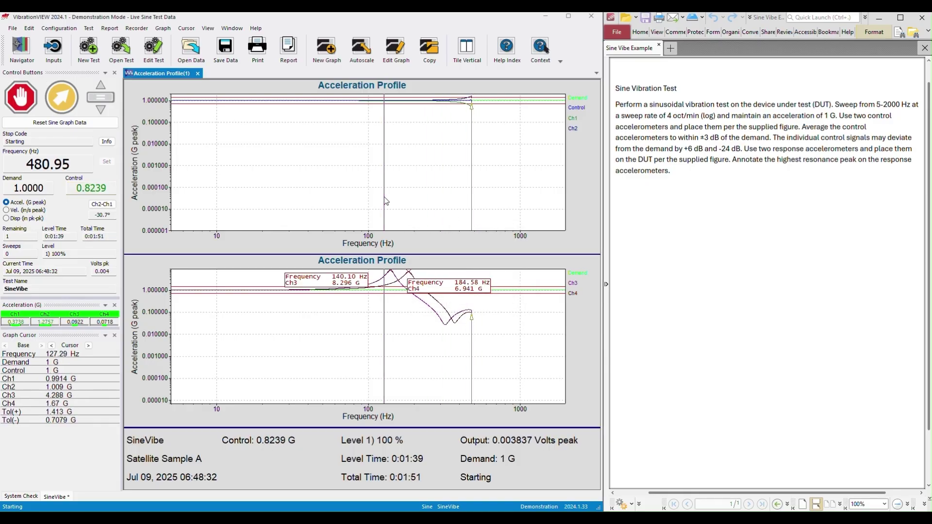
drag(383, 197, 398, 179)
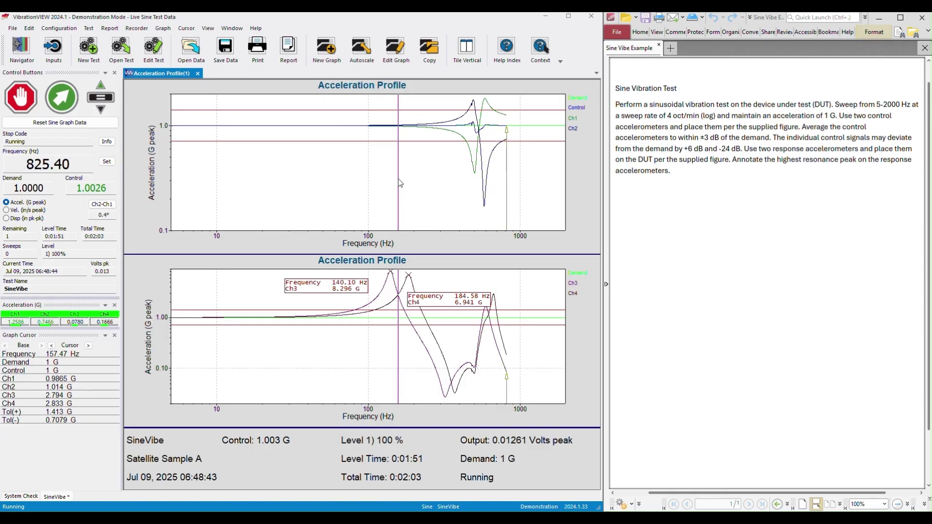
drag(398, 179, 511, 191)
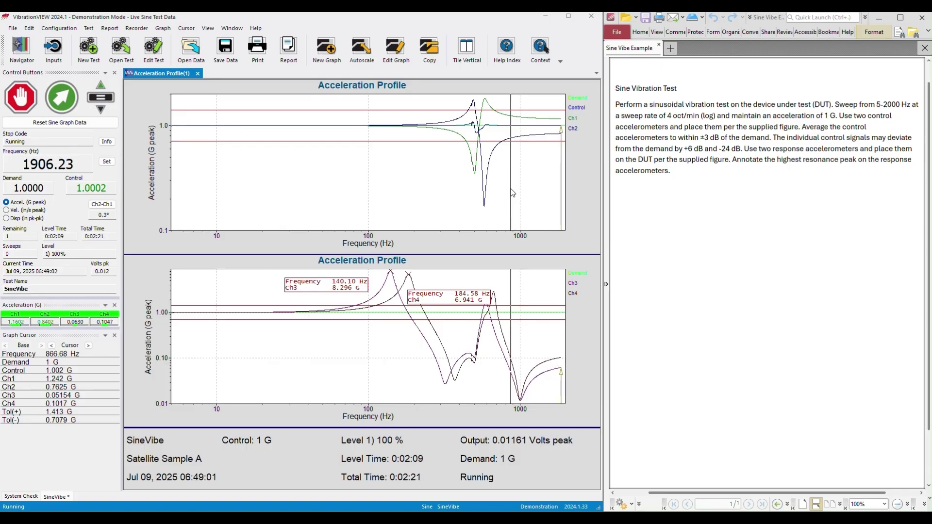
mouse_move(513, 192)
mouse_down()
mouse_move(494, 193)
mouse_move(506, 191)
mouse_up()
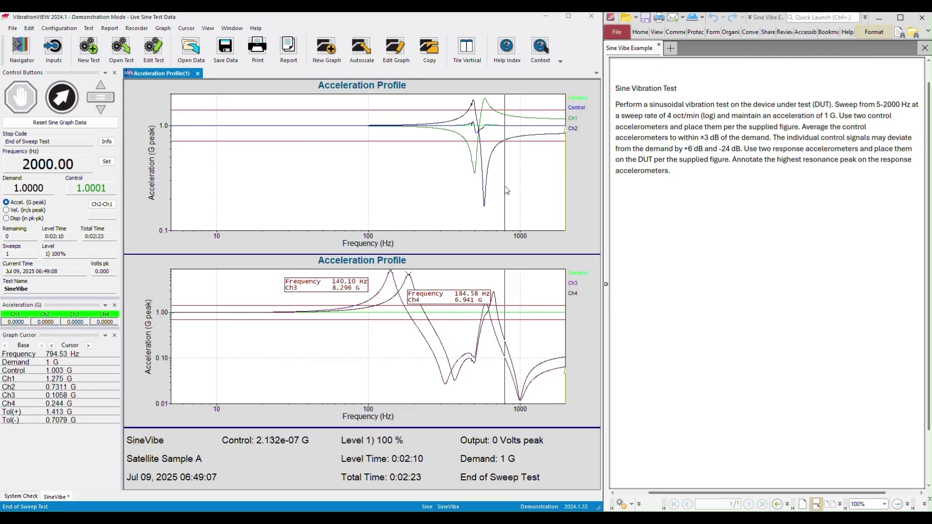
drag(506, 190, 460, 219)
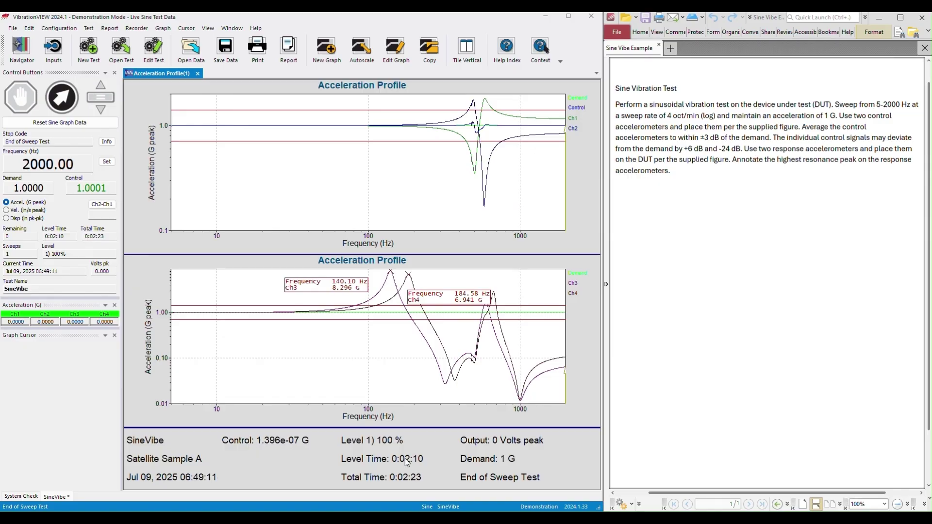
Try to print the selected graph with Microsoft Print to PDF.
drag(459, 272, 252, 76)
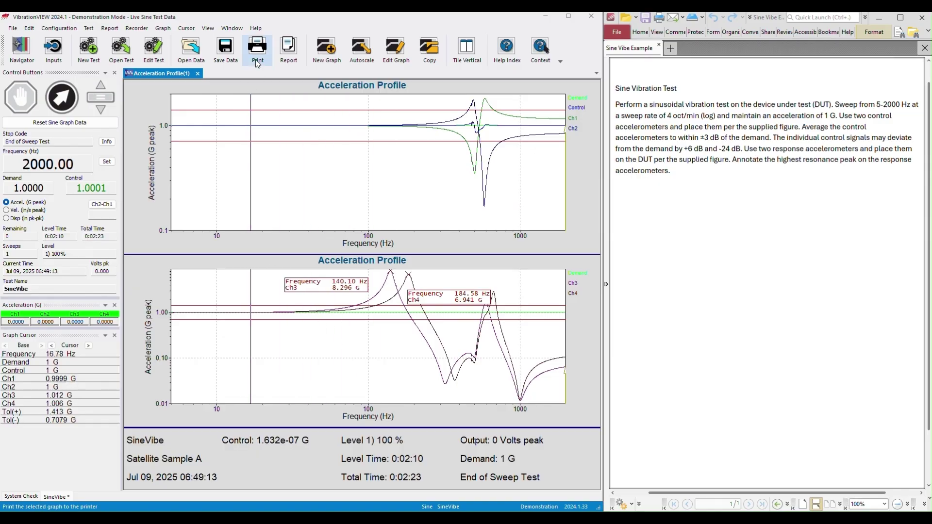
drag(245, 122, 496, 412)
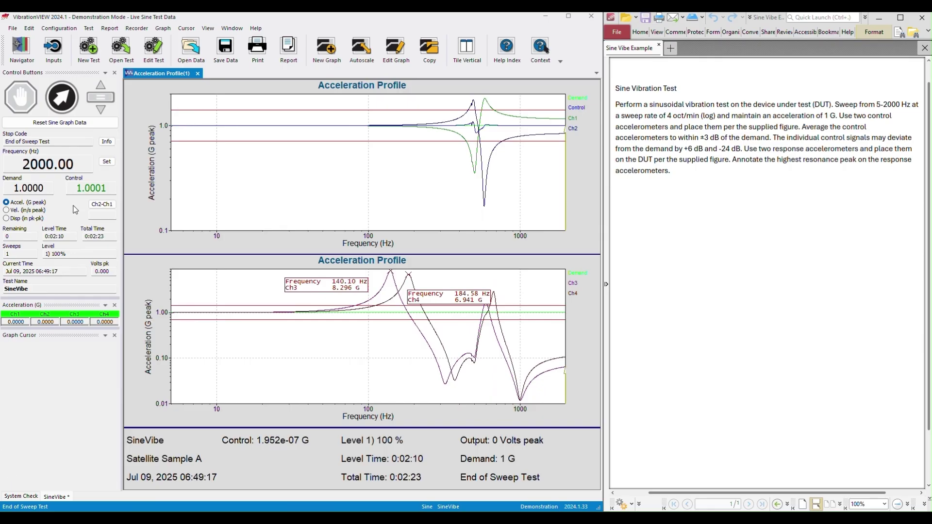
drag(179, 180, 250, 107)
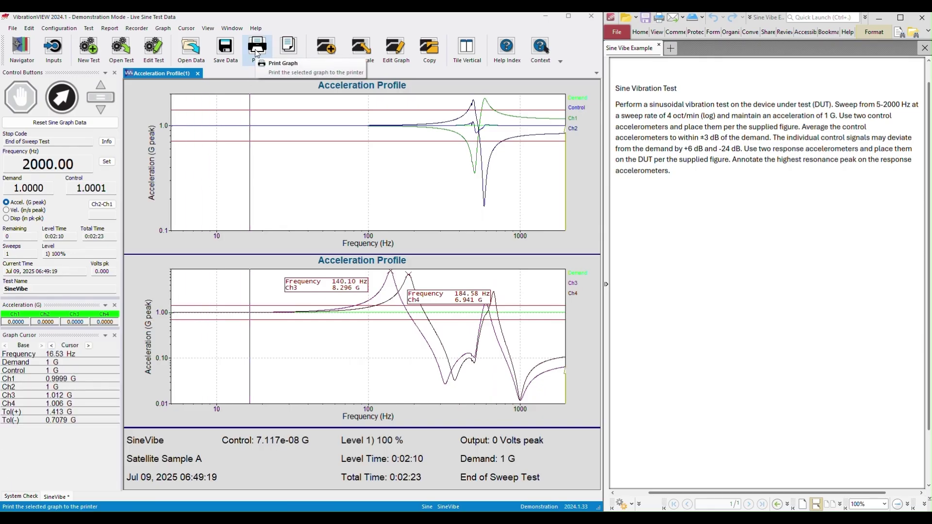
click(257, 49)
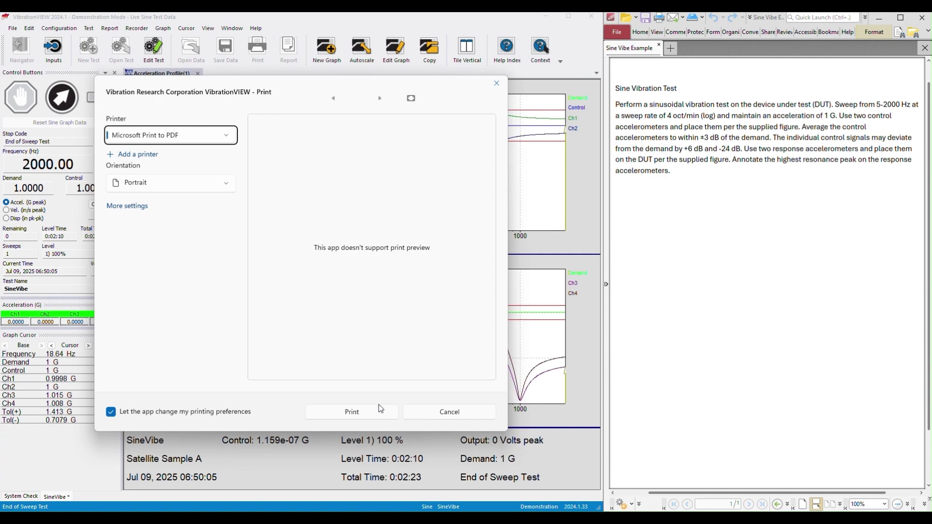
click(381, 411)
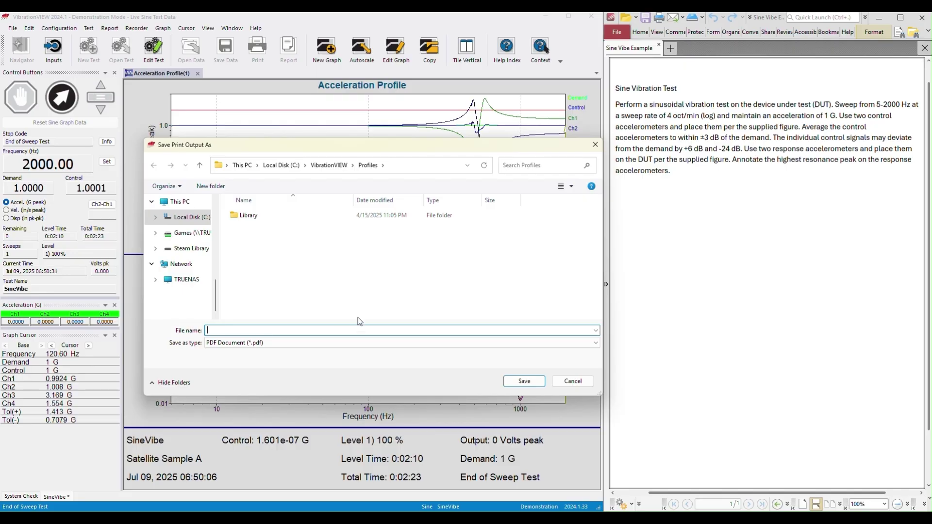
click(560, 384)
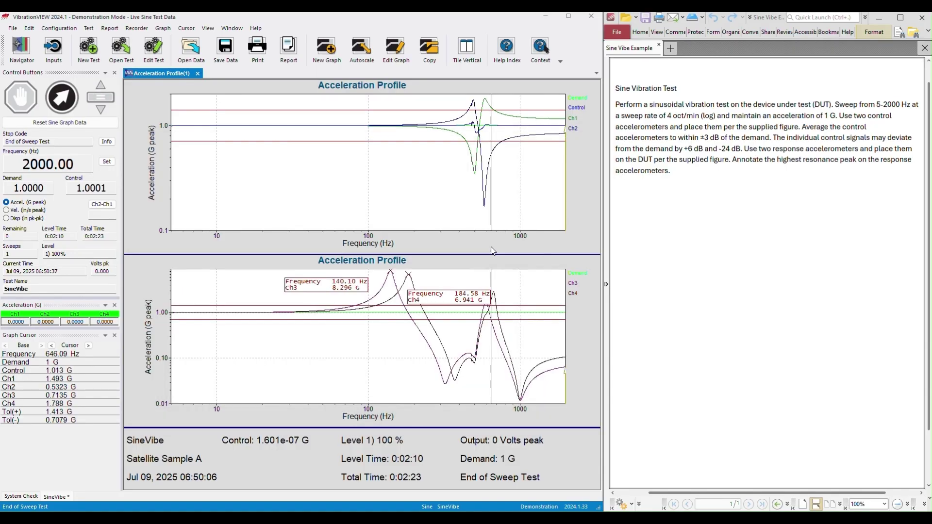